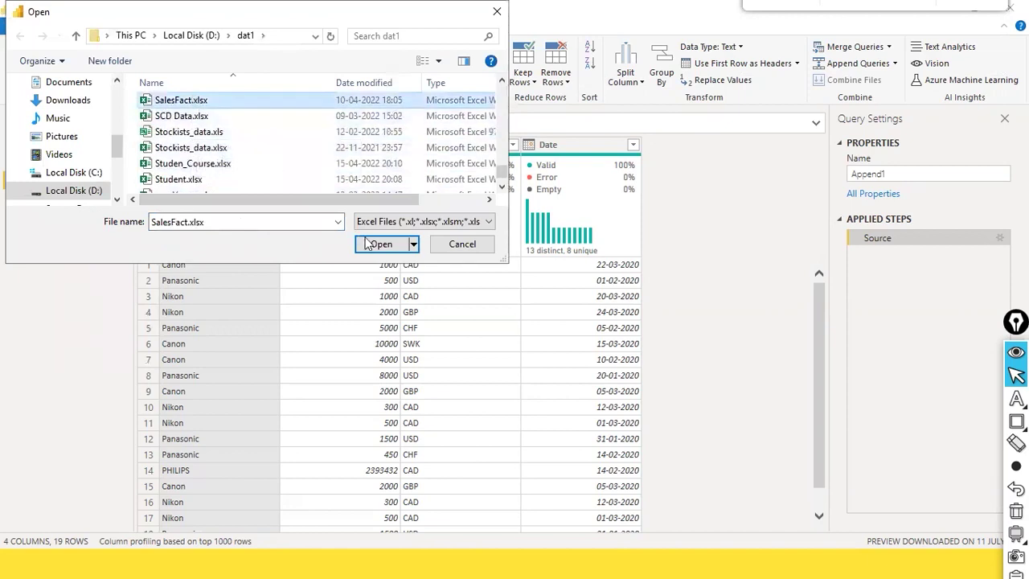
- Open SalesFact.xlsx as a data source and mark only its Product table for import, leaving NcSales unmarked
left_click(379, 244)
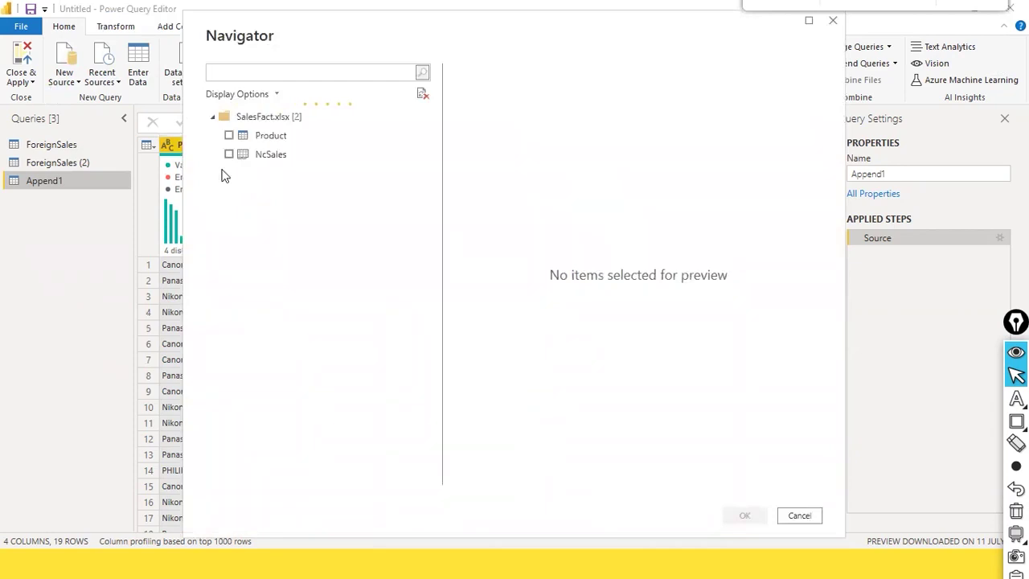
left_click(229, 156)
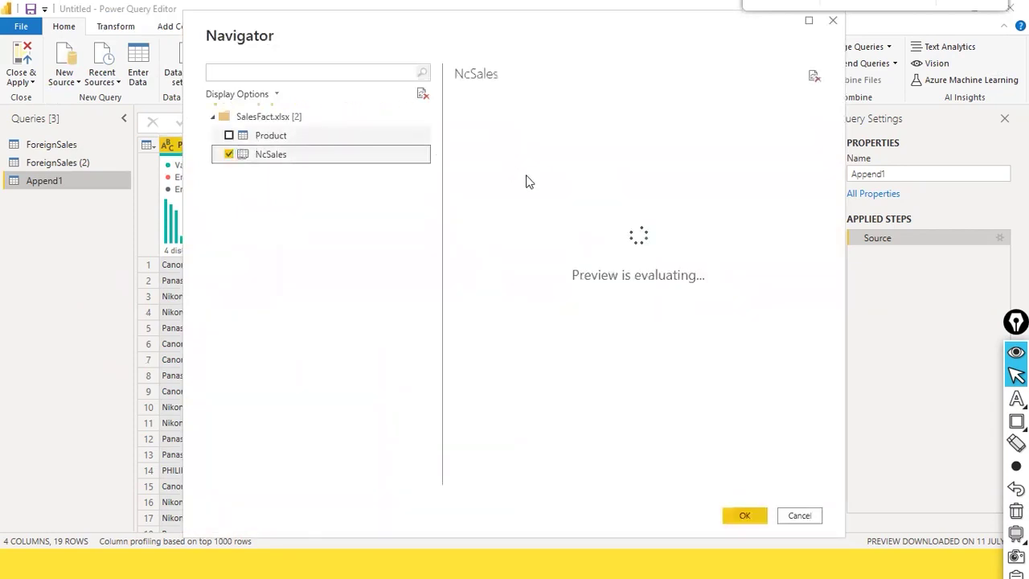
left_click_drag(534, 483, 437, 418)
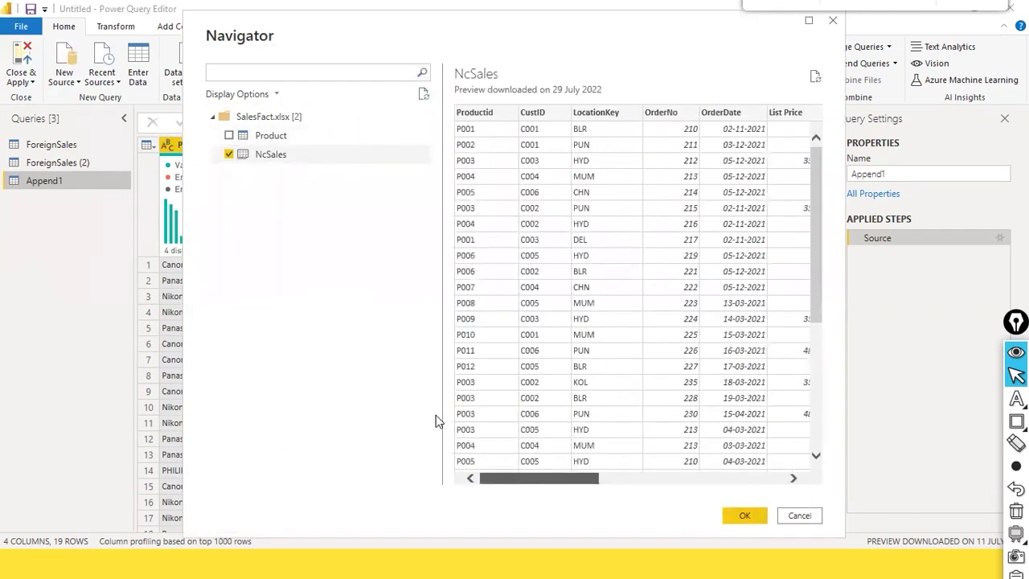
left_click(229, 140)
left_click(229, 137)
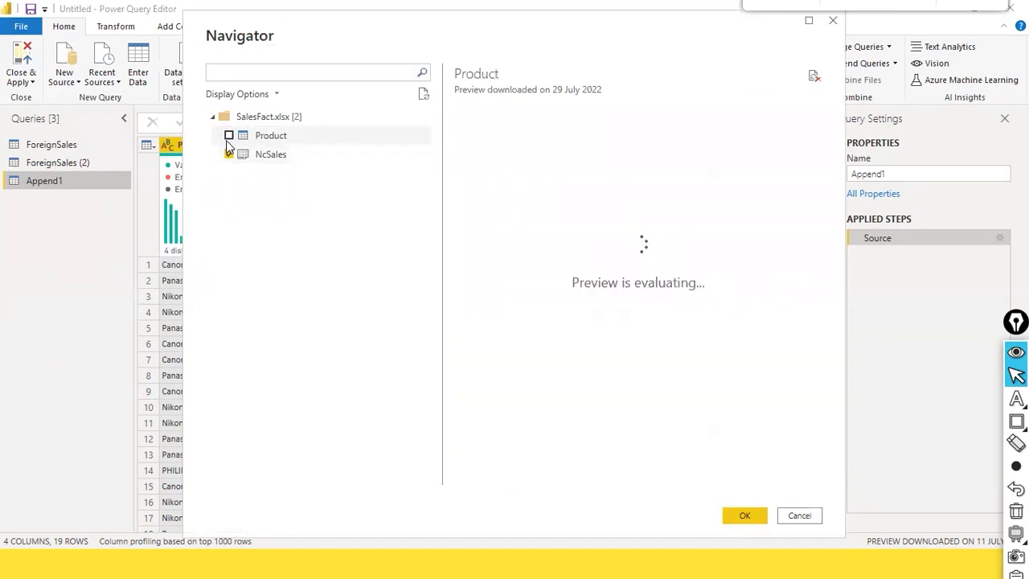
left_click(229, 154)
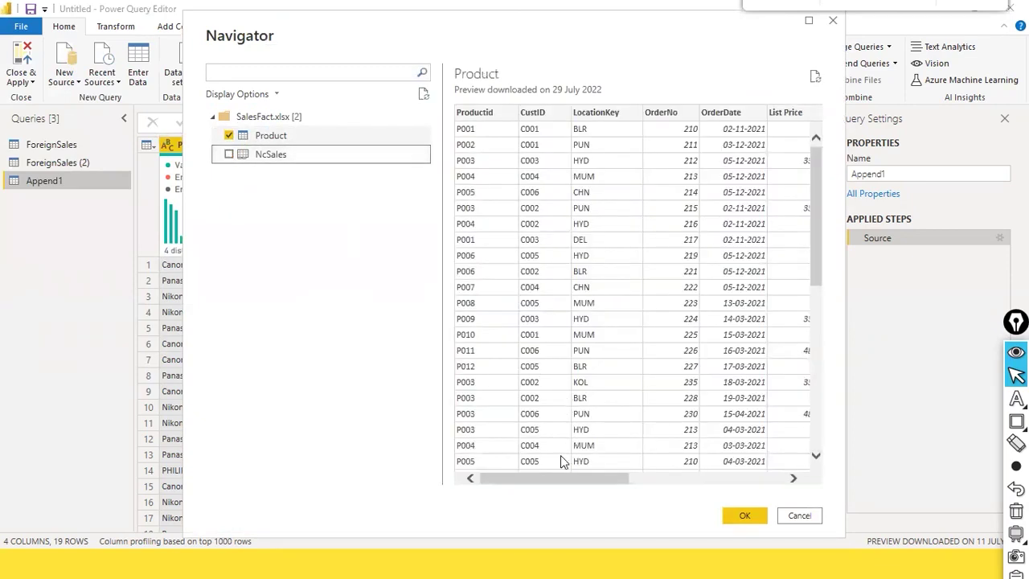
- Compare the previews of NcSales and Product, and load the Product table as a new query
left_click_drag(632, 477, 540, 446)
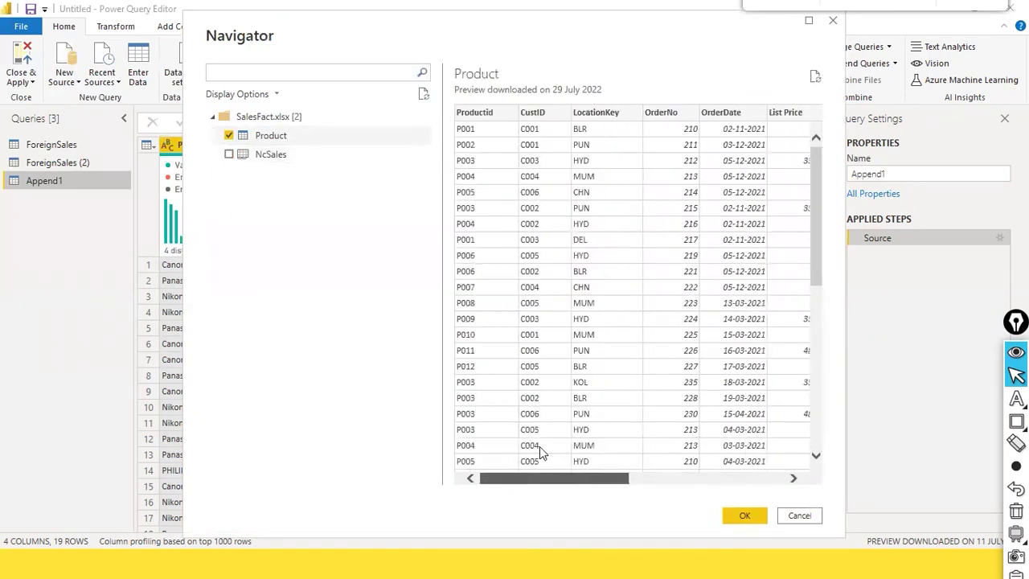
left_click(262, 155)
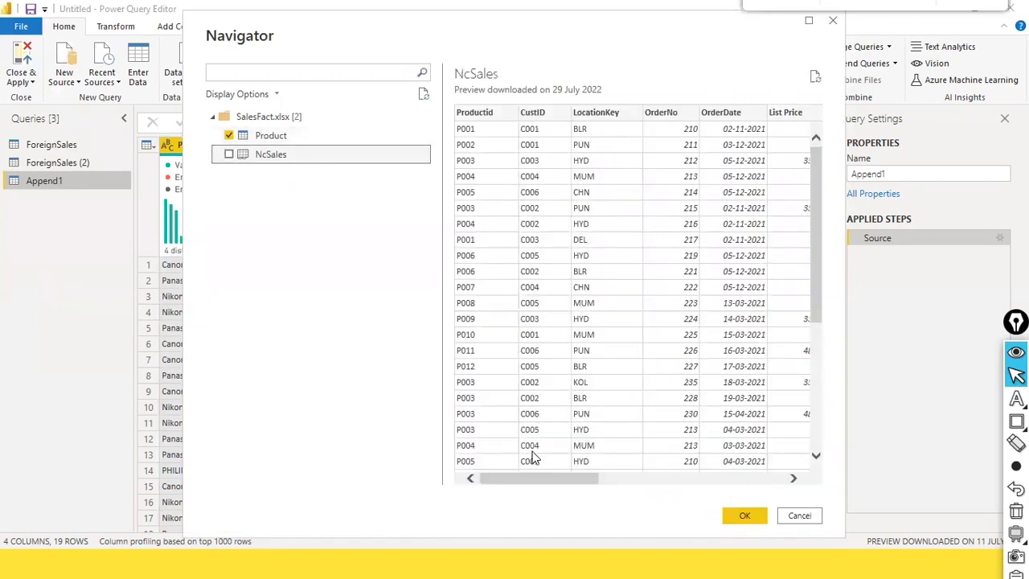
left_click_drag(542, 480, 726, 494)
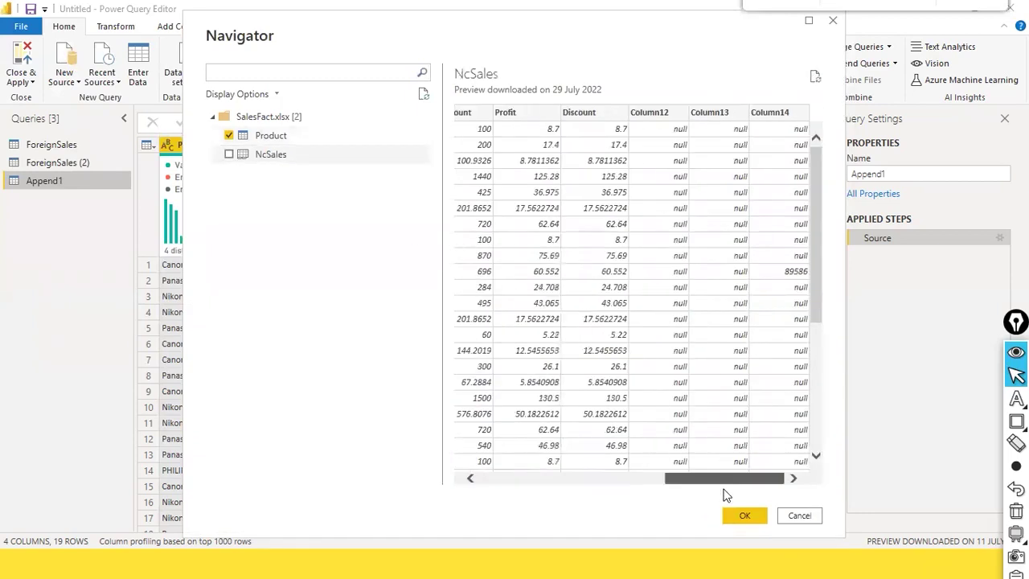
left_click(269, 138)
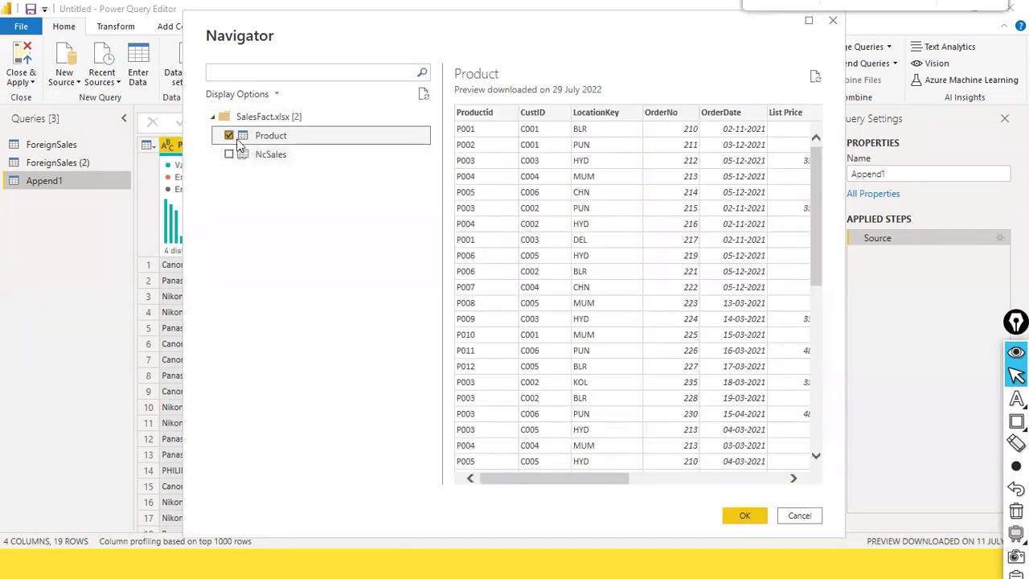
left_click_drag(528, 483, 444, 475)
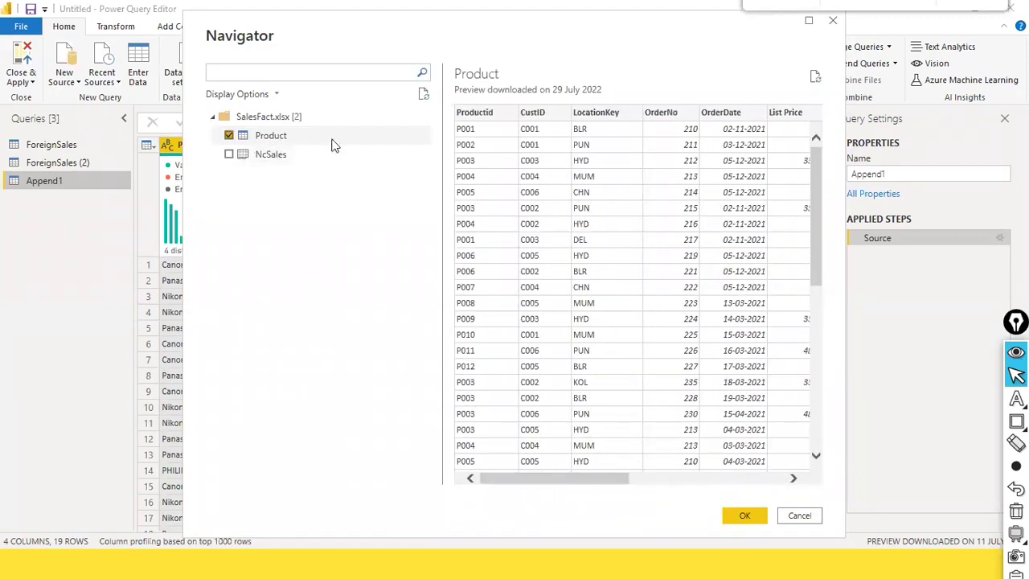
left_click(730, 515)
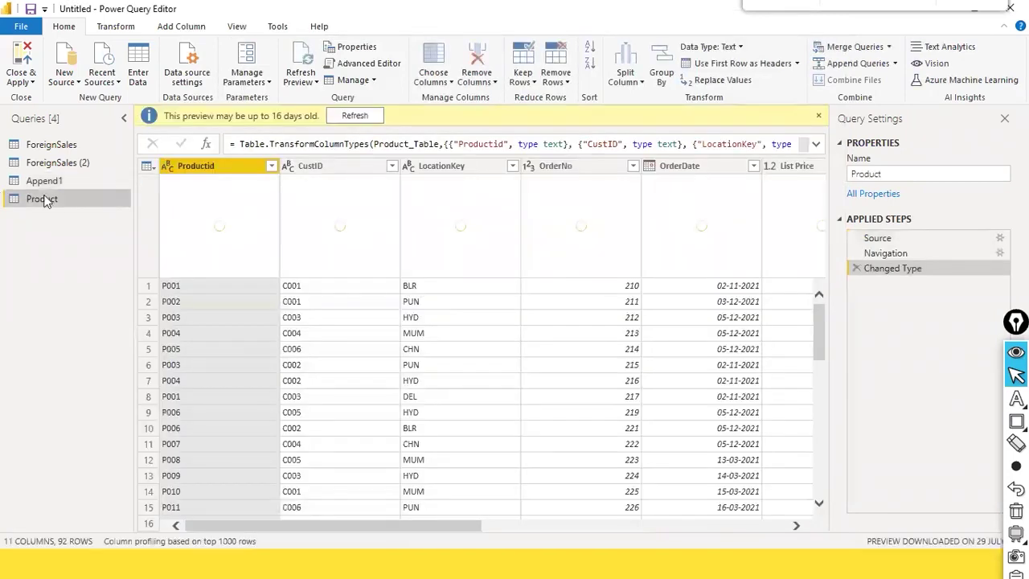
- Rename the Product query to SalesFact and refresh its data preview
right_click(44, 199)
key("Escape")
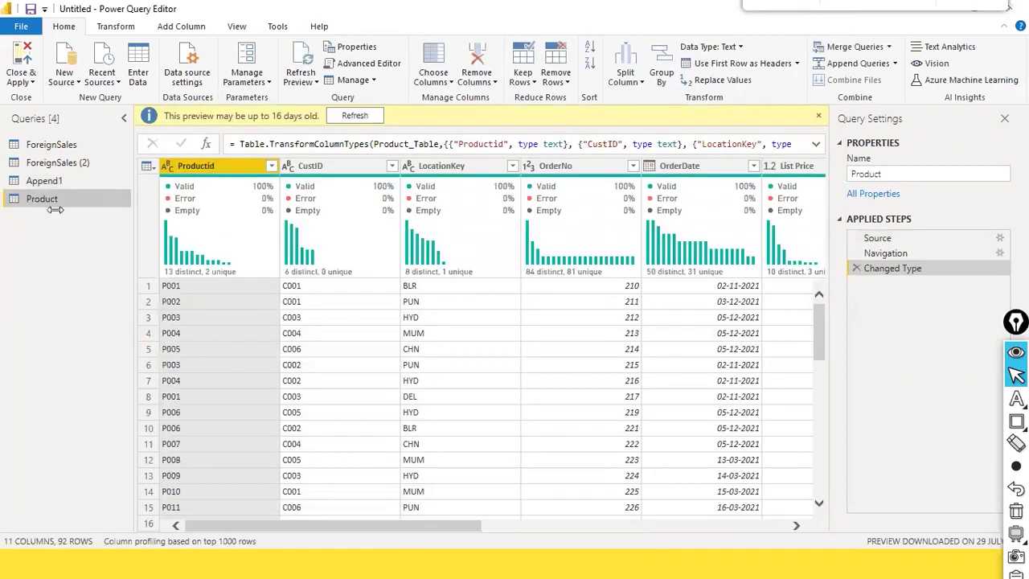
right_click(53, 204)
key("Escape")
right_click(50, 192)
left_click(79, 235)
left_click(907, 173)
key("ctrl+a")
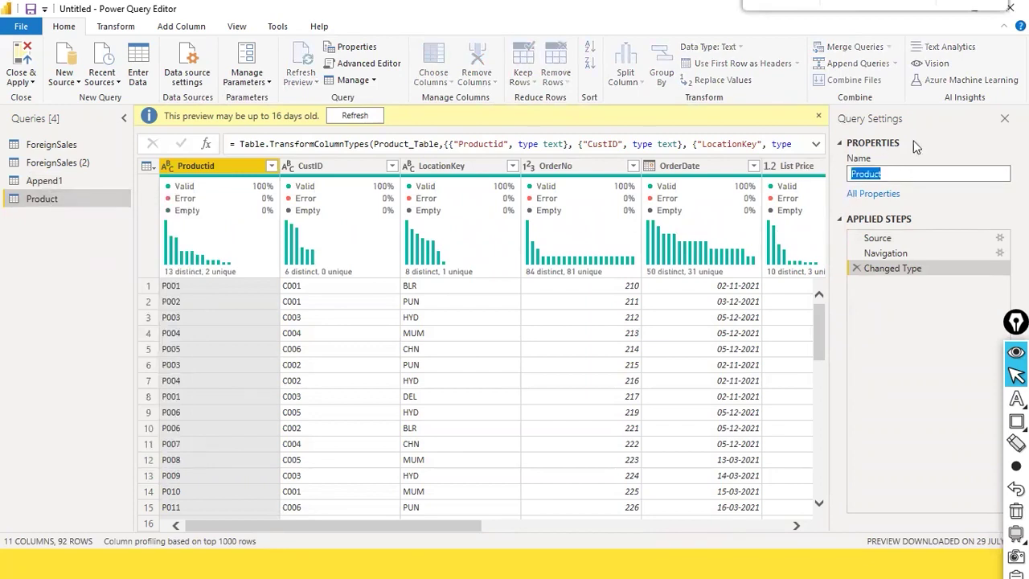
type("SalesFact")
key("Return")
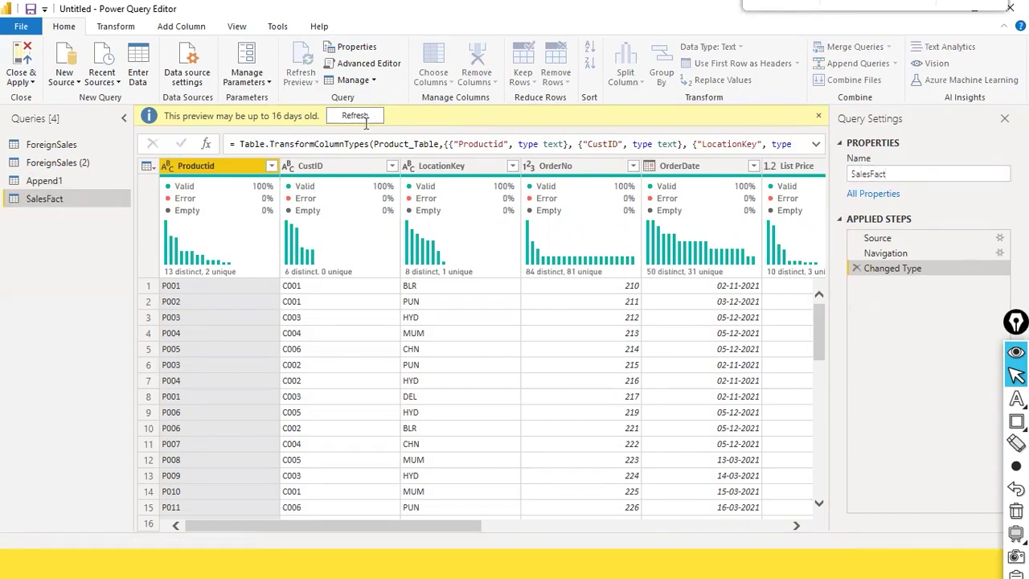
left_click(364, 117)
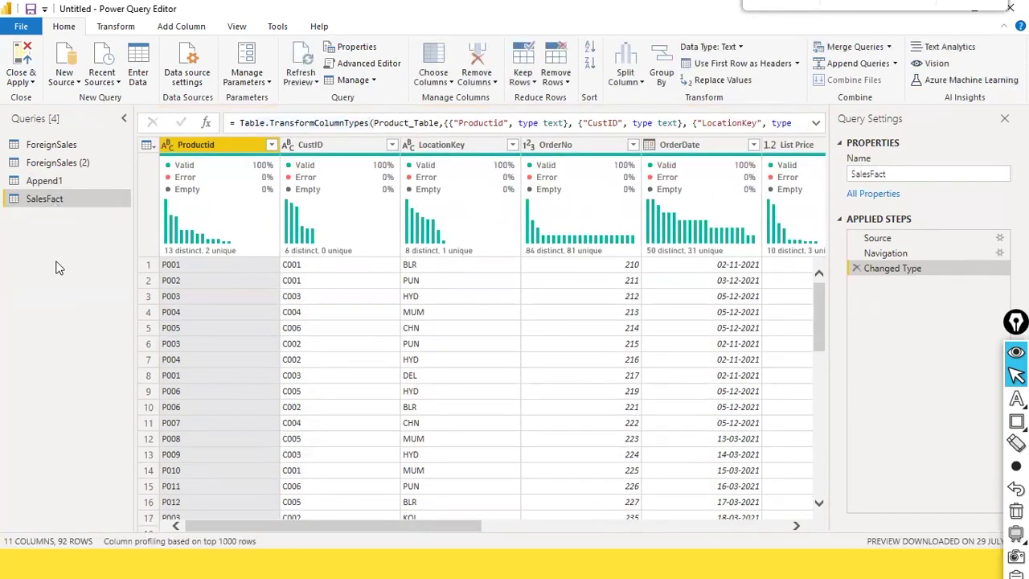
- Examine the columns of the SalesFact query, including the data profile of CustID
key("a")
left_click_drag(78, 259, 62, 216)
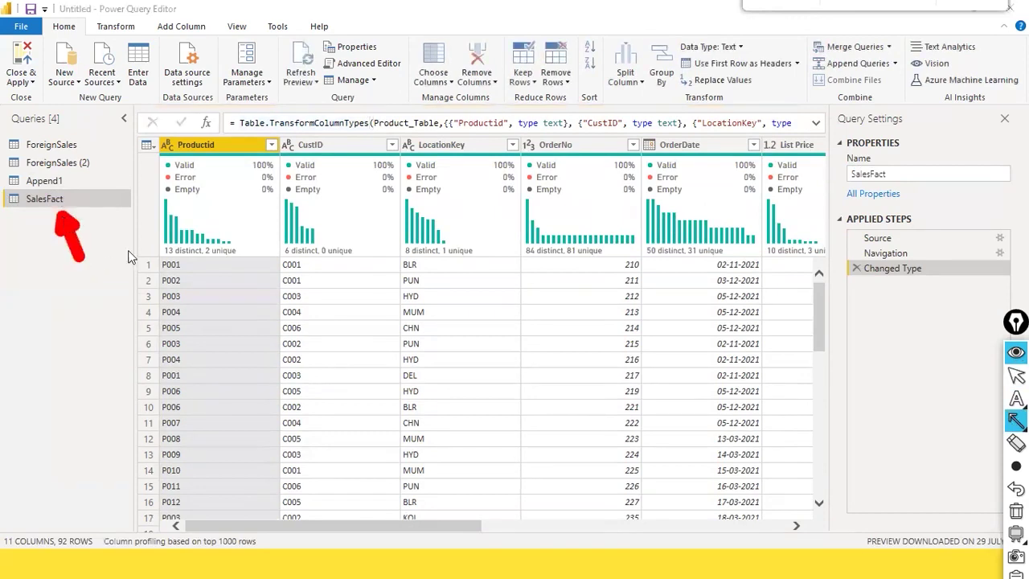
key("ctrl+shift+7")
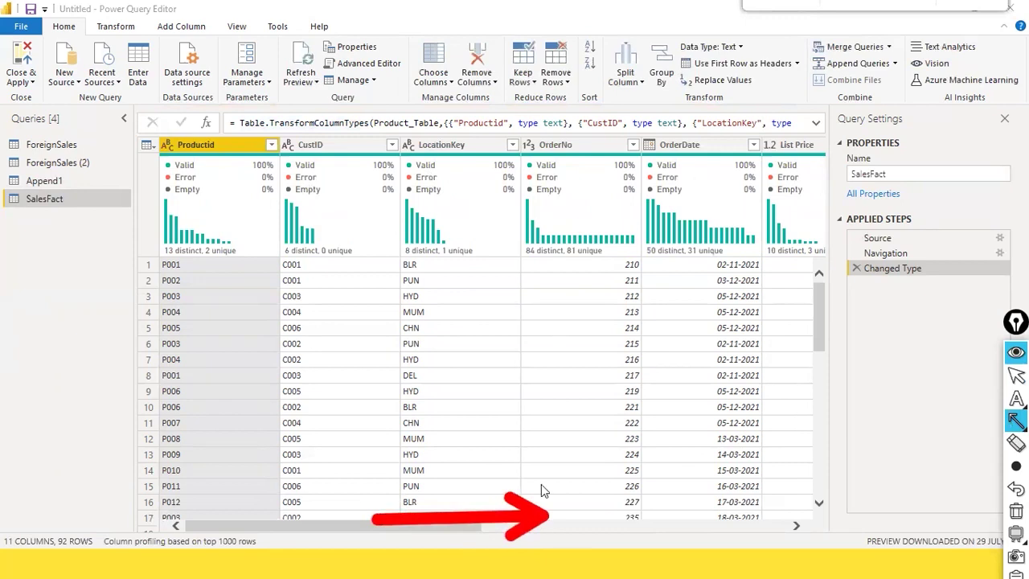
key("Escape")
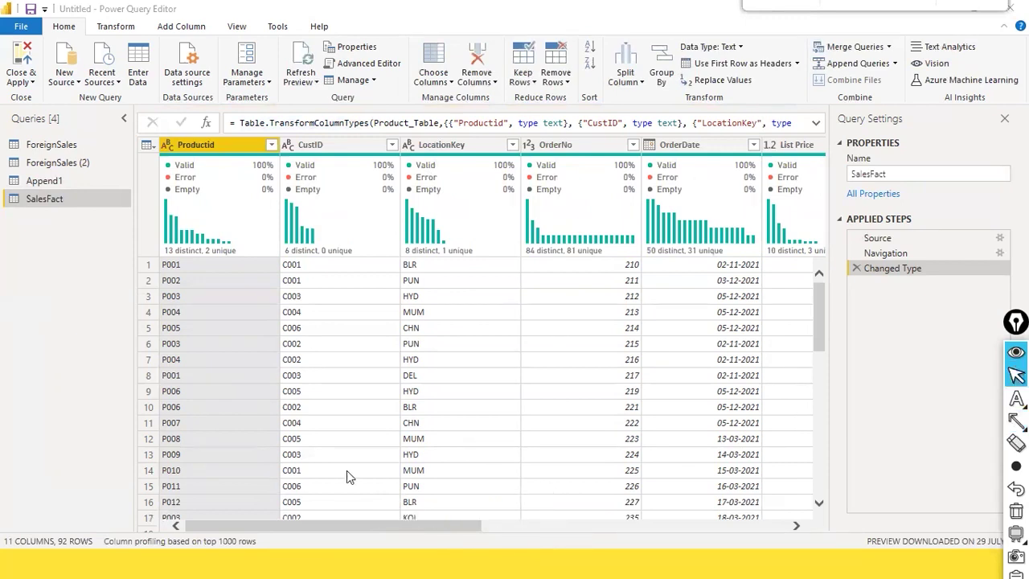
left_click_drag(379, 531, 241, 562)
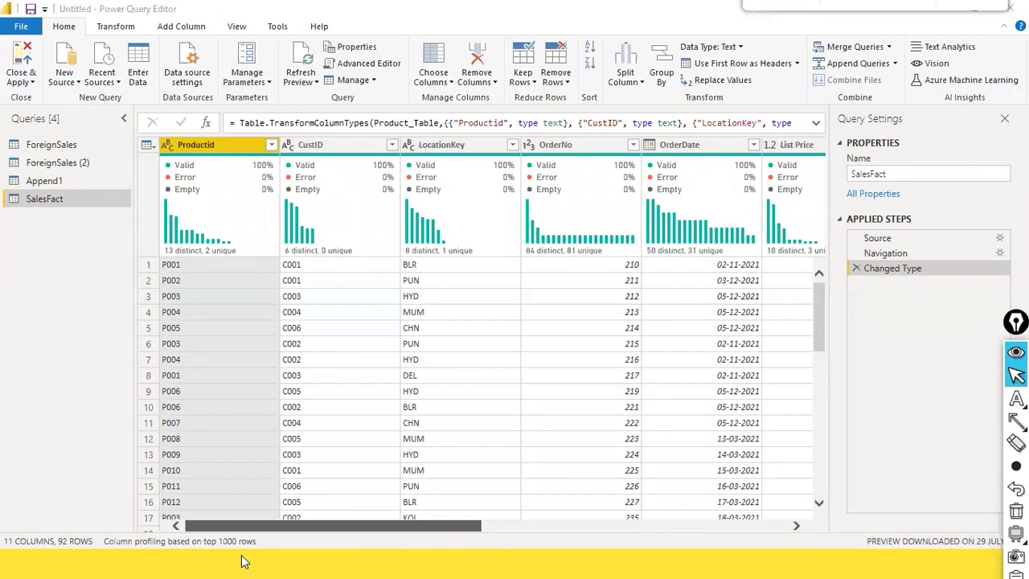
left_click_drag(246, 561, 392, 549)
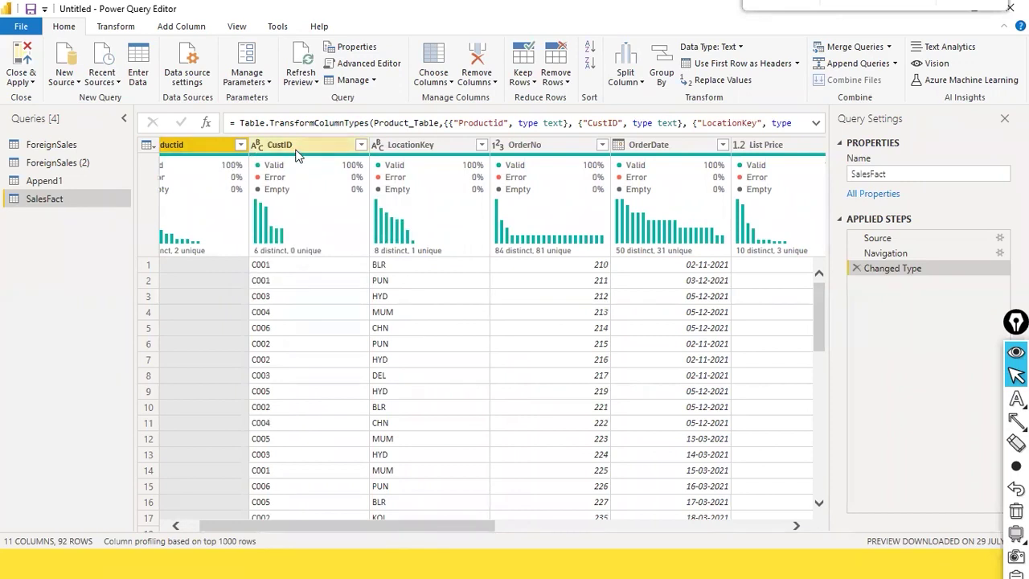
mouse_move(313, 162)
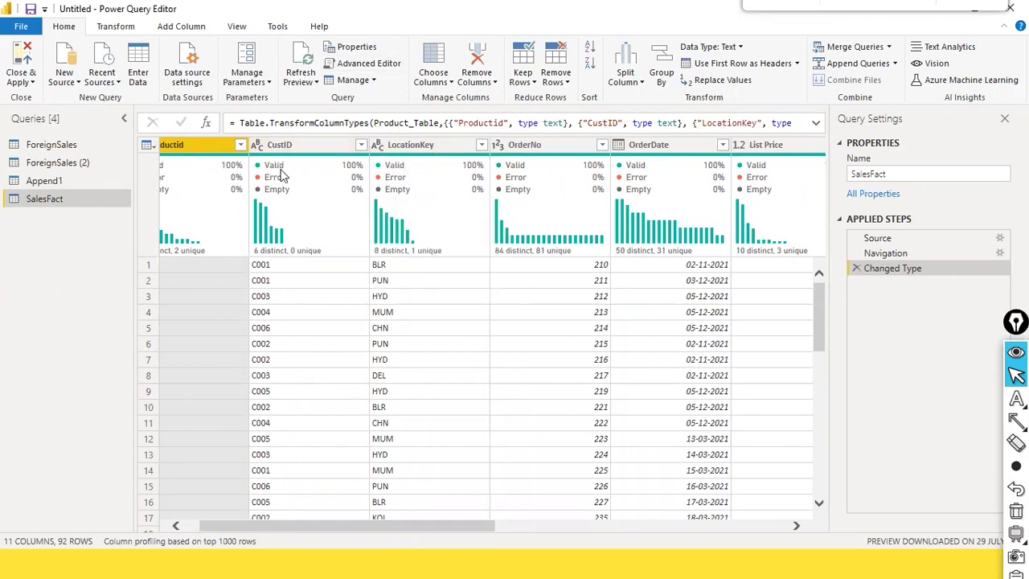
mouse_move(291, 198)
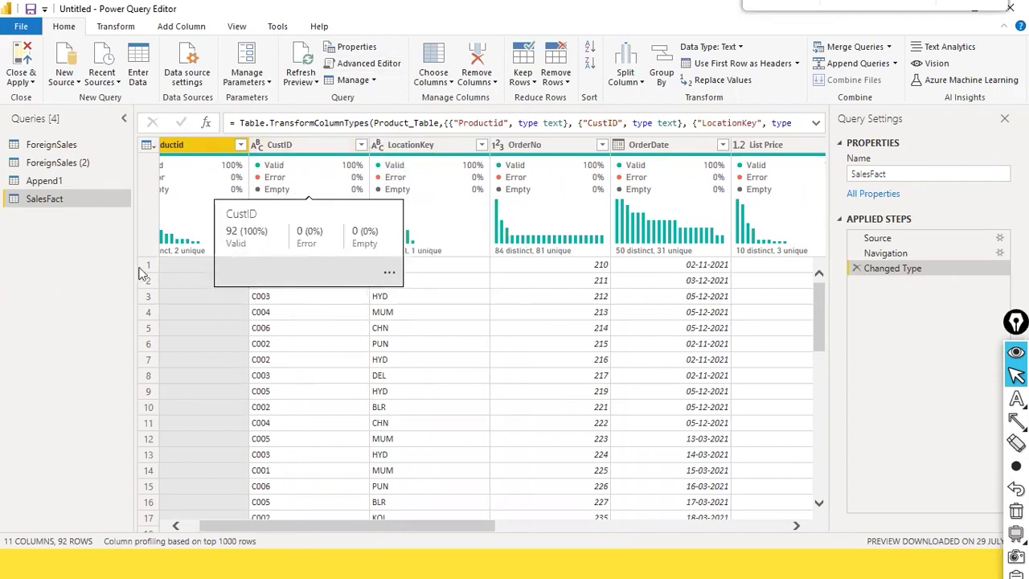
- Import Sheet1 from the DimCustomer.xls workbook as a new query and promote its first row to headers
left_click(64, 77)
left_click(69, 126)
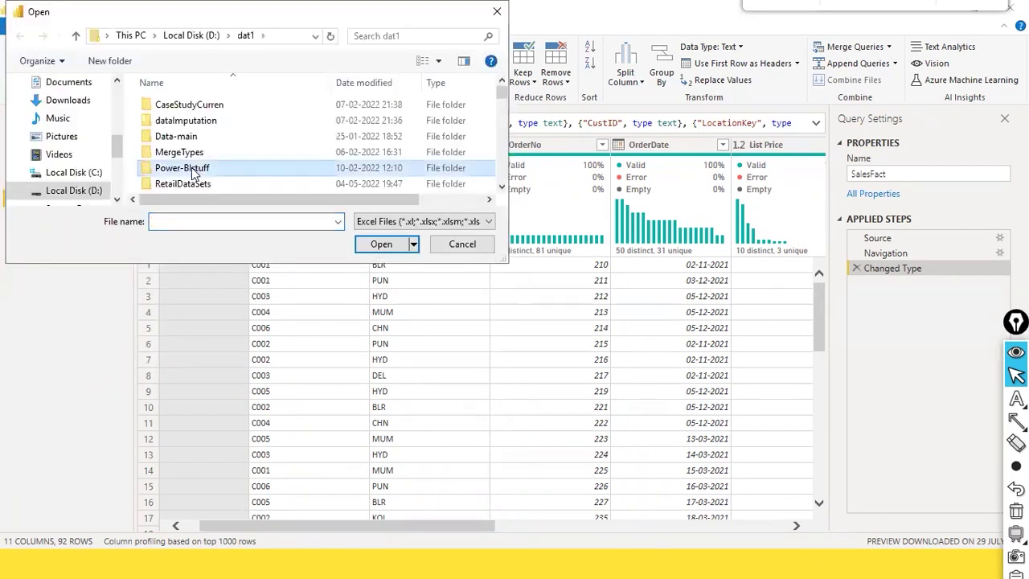
key("d")
key("d")
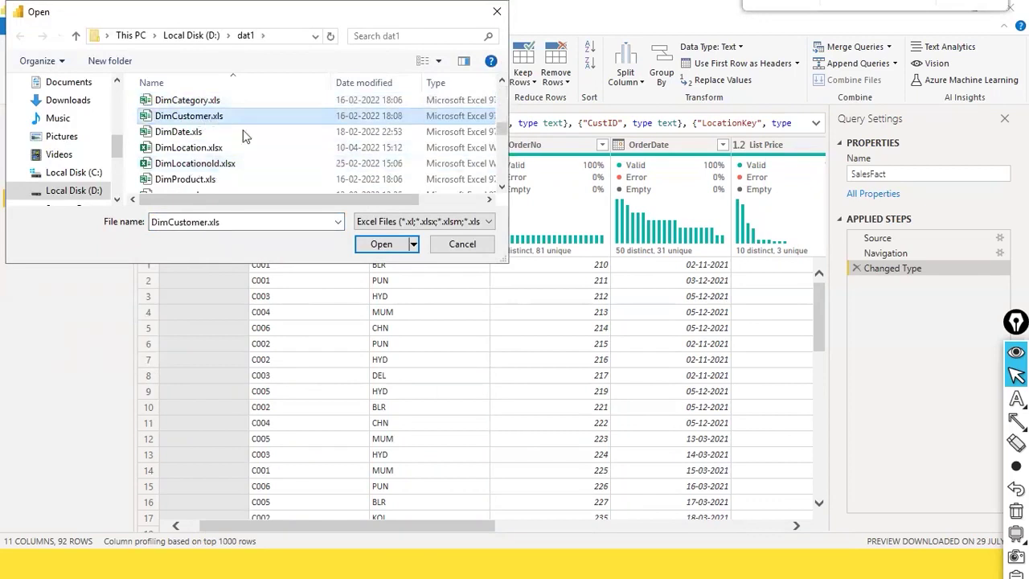
left_click(387, 248)
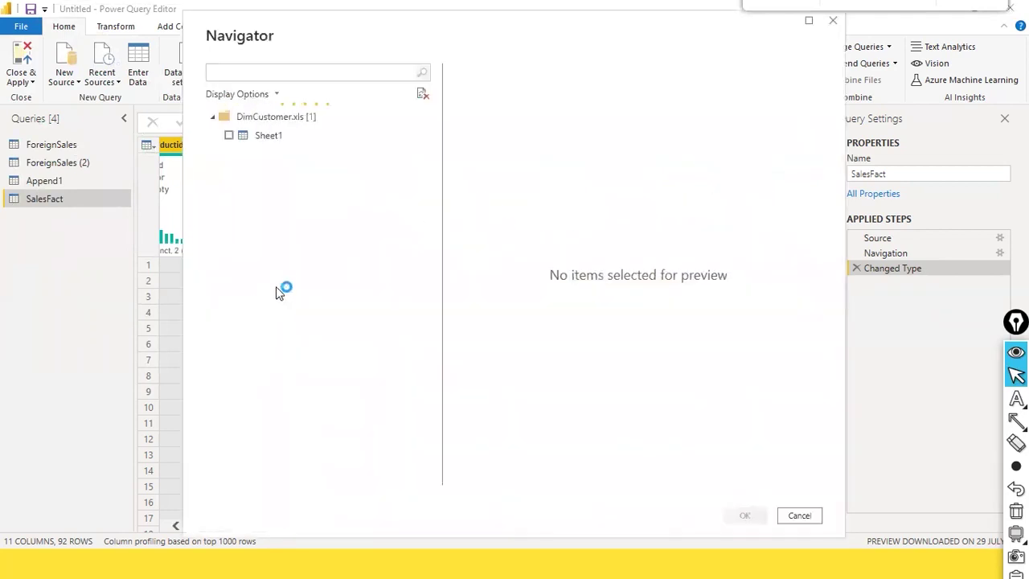
left_click(271, 138)
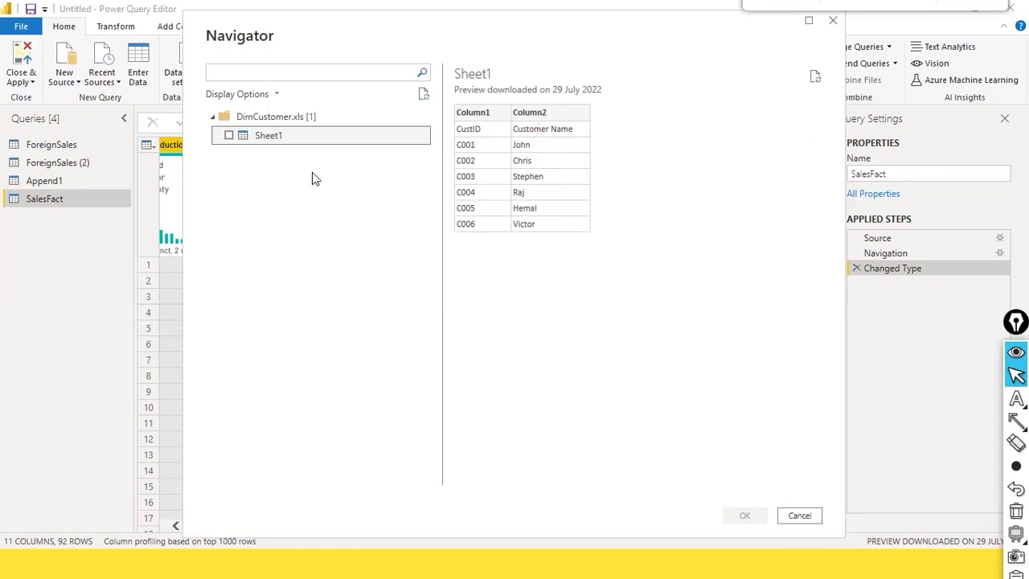
left_click(230, 135)
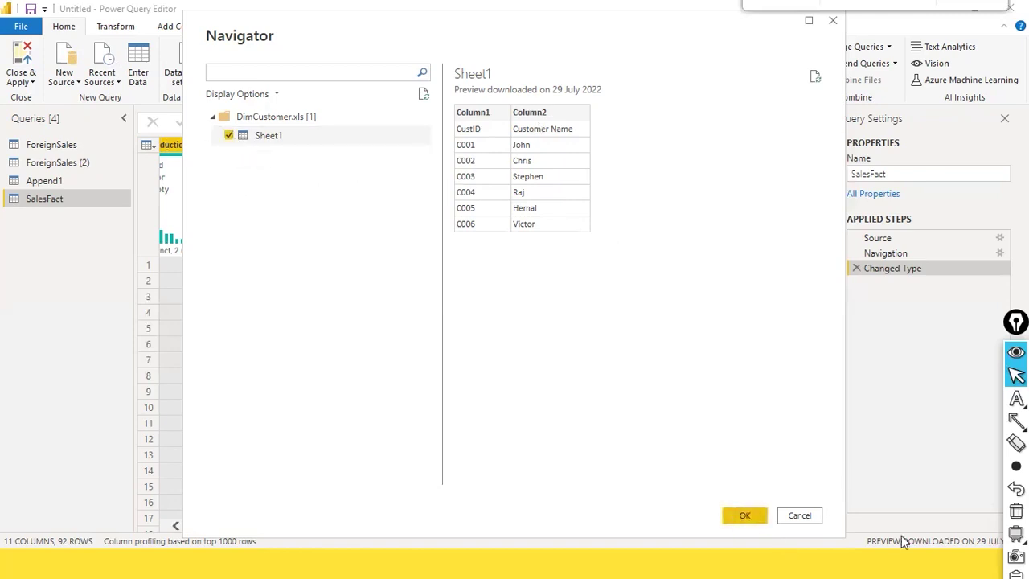
left_click(745, 517)
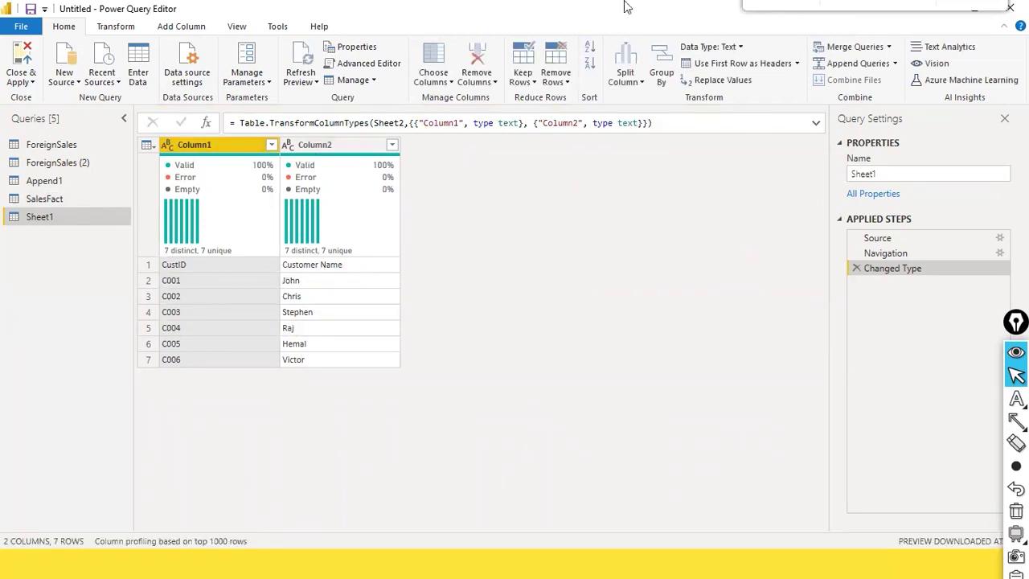
left_click(797, 63)
left_click(777, 84)
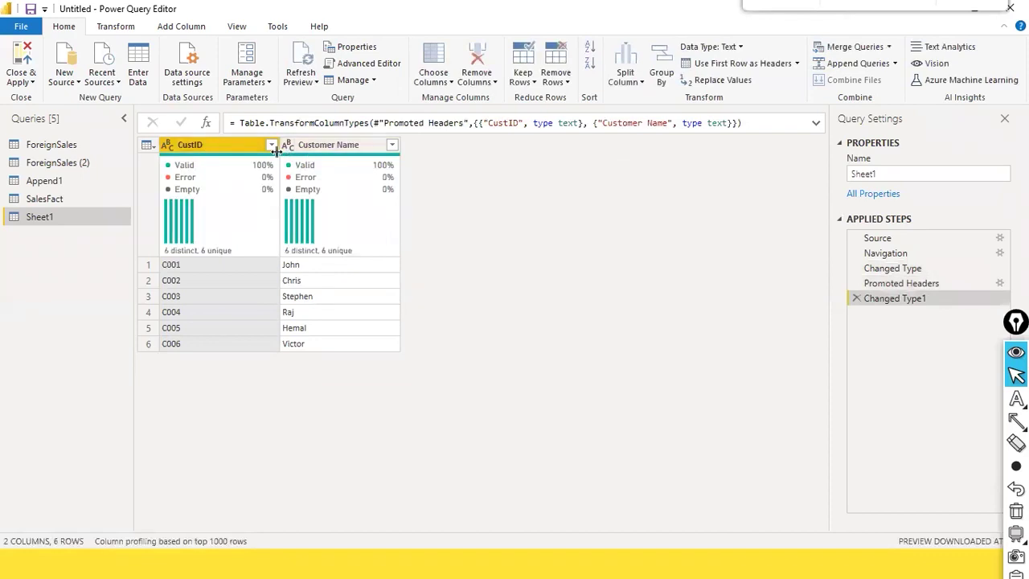
- Rename the Sheet1 query to DimCustomer
double_click(38, 217)
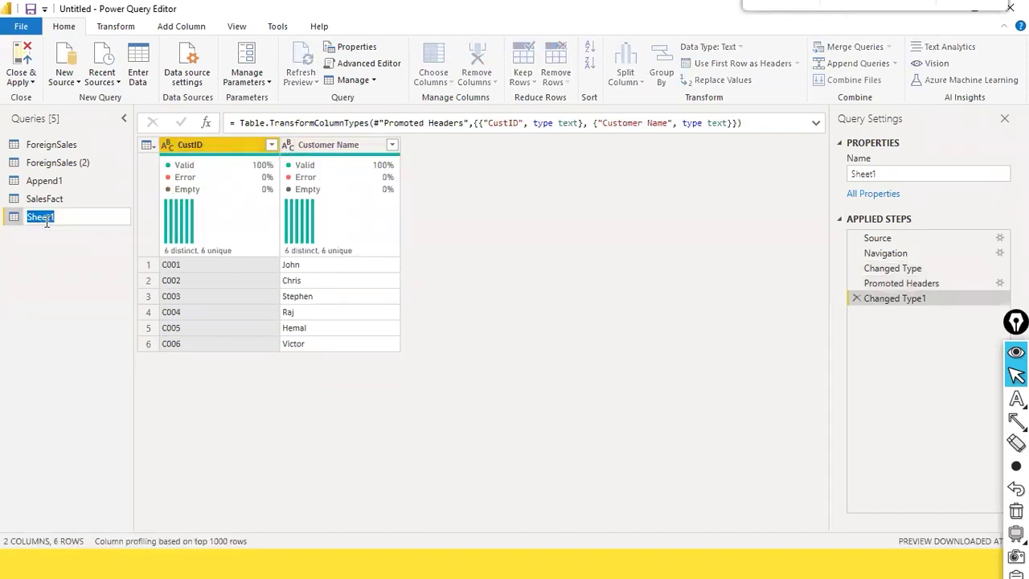
left_click(120, 215)
key("BackSpace")
key("BackSpace")
key("BackSpace")
key("BackSpace")
key("BackSpace")
key("BackSpace")
type("DimCustmer")
key("BackSpace")
key("BackSpace")
key("BackSpace")
type("omer")
key("Return")
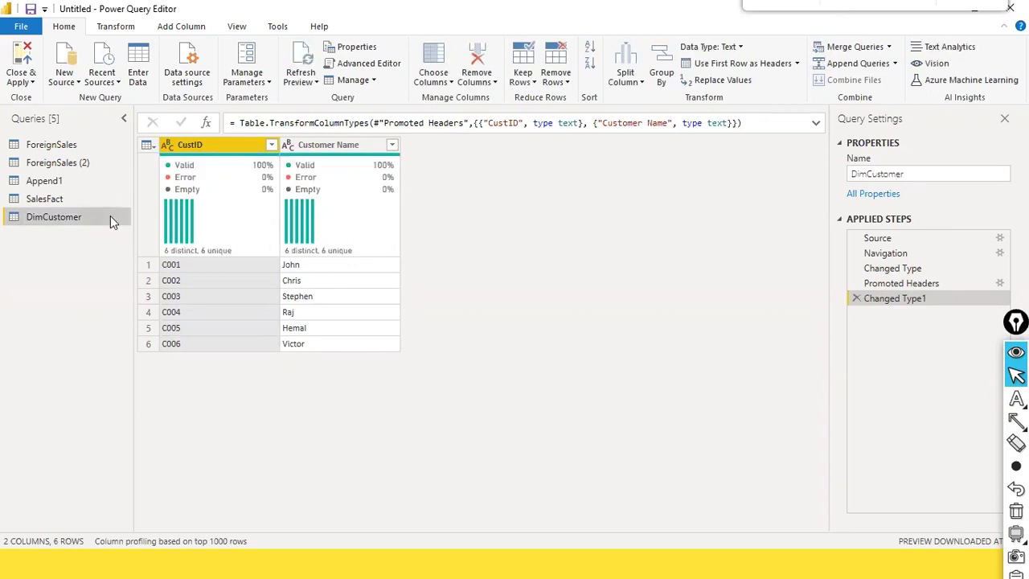
- Refresh the SalesFact preview and compare its columns with those of the DimCustomer query
left_click(57, 198)
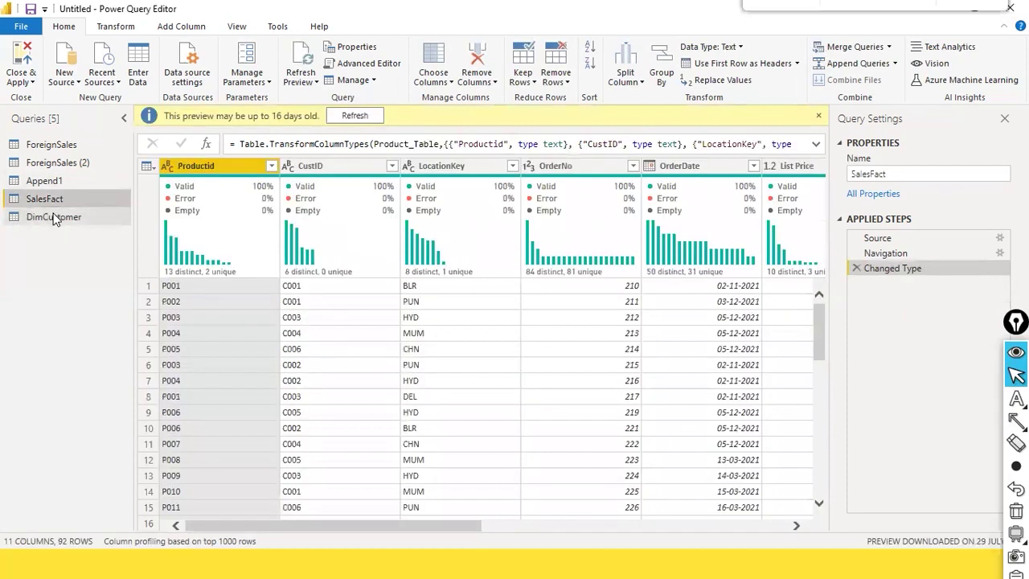
left_click(354, 115)
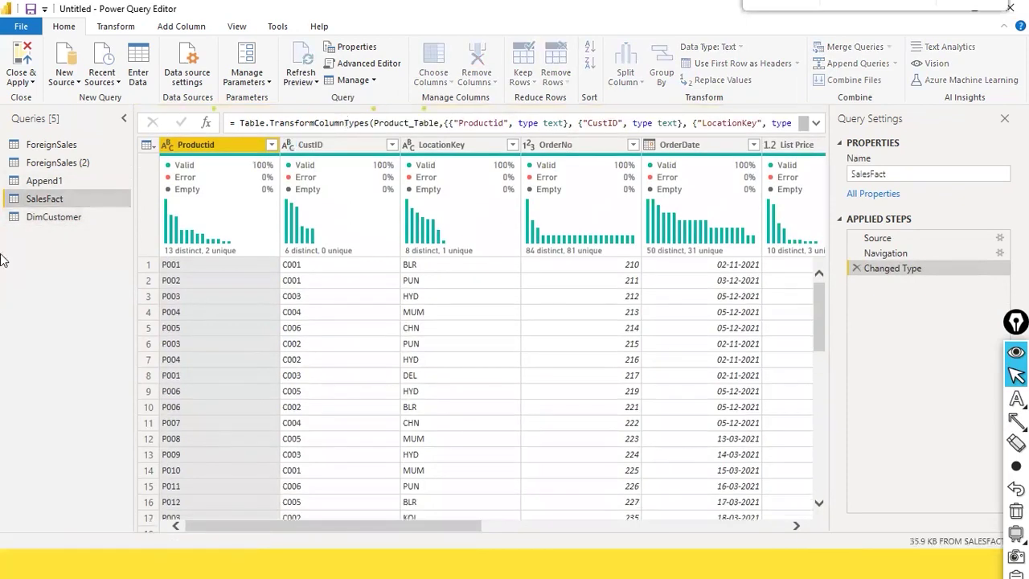
left_click(47, 219)
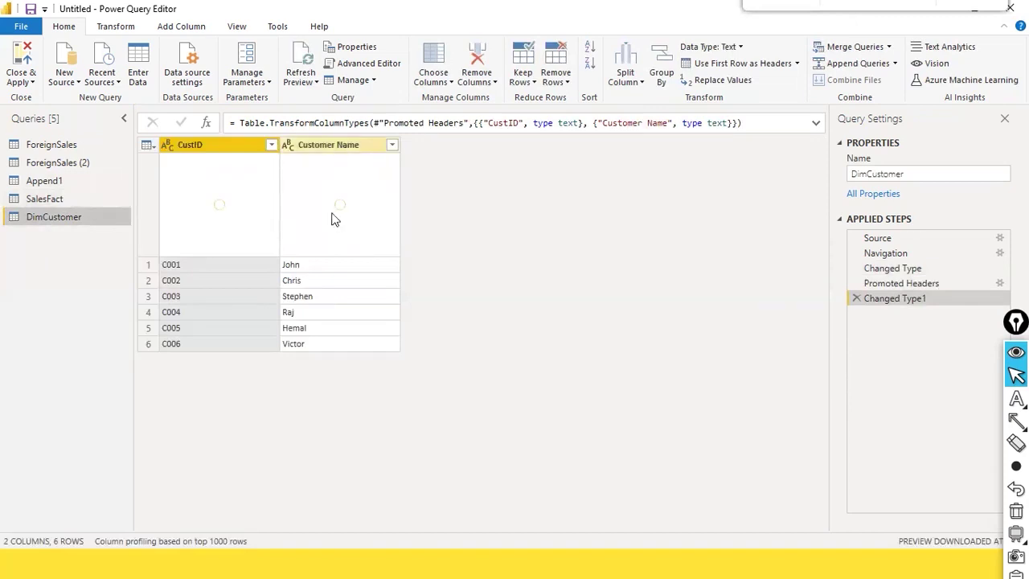
left_click(59, 200)
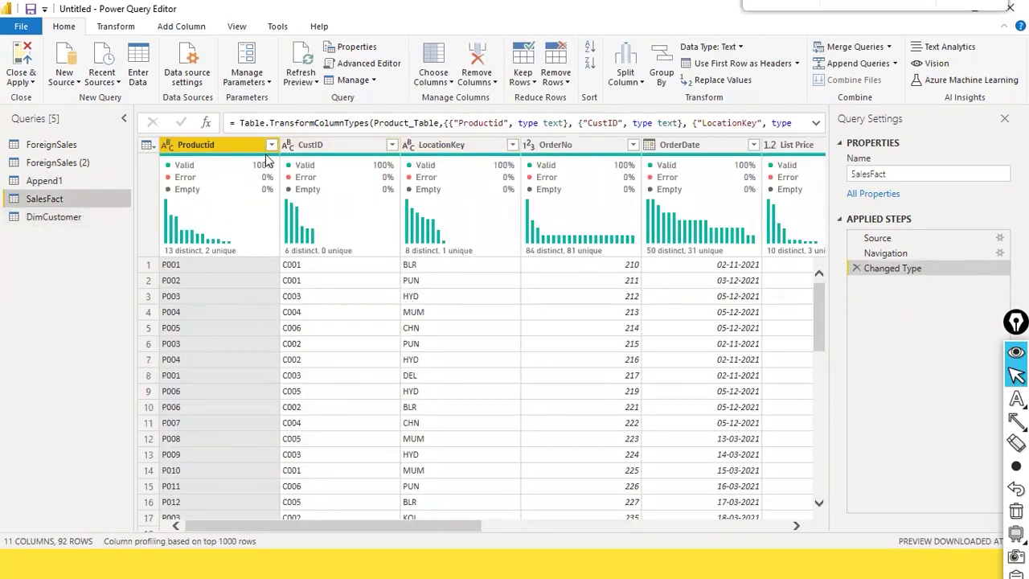
mouse_move(48, 224)
left_mouse_down()
mouse_move(68, 245)
mouse_move(71, 231)
mouse_move(59, 228)
mouse_move(402, 151)
mouse_move(445, 155)
mouse_move(410, 148)
left_mouse_up()
key("ctrl+shift+a")
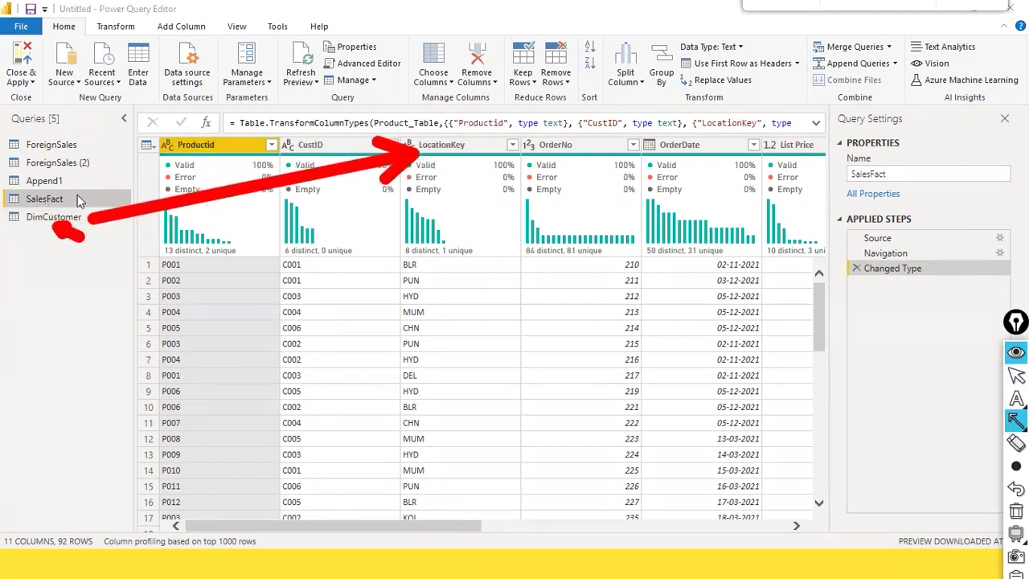
key("ctrl+shift+7")
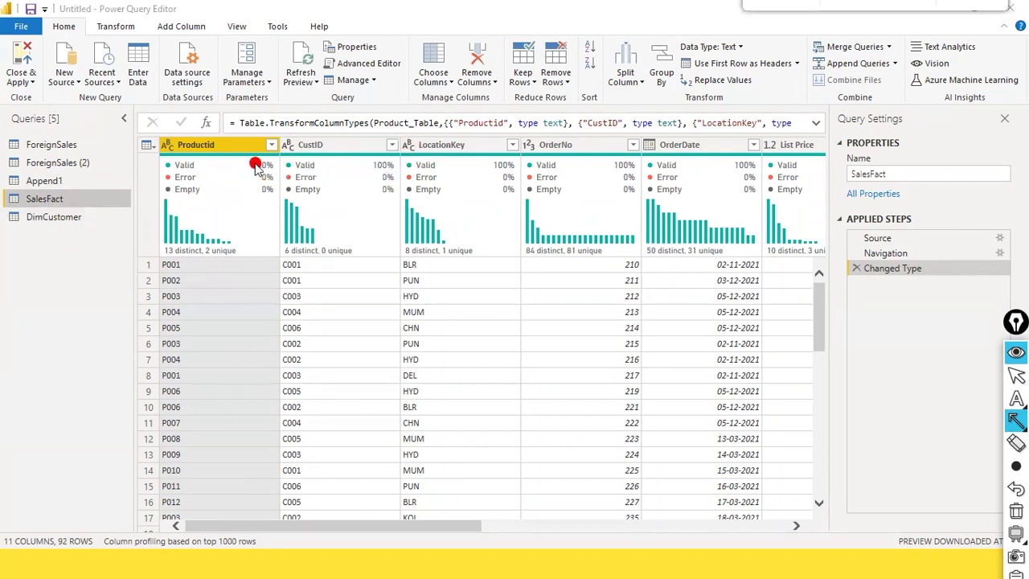
key("ctrl+shift+1")
left_click(524, 361)
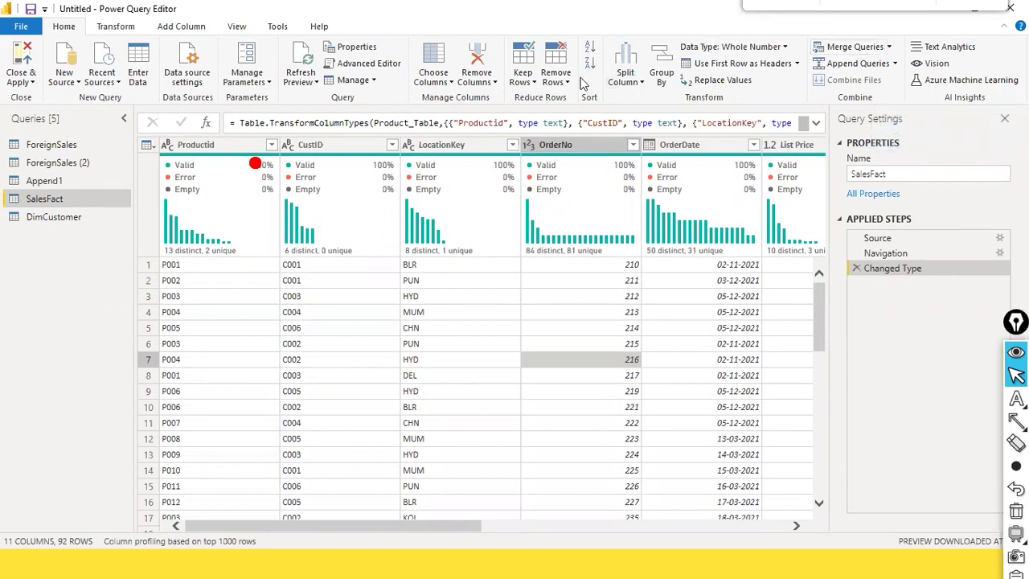
- Compare the CustID column of the SalesFact query with the one in the DimCustomer query
left_click(58, 217)
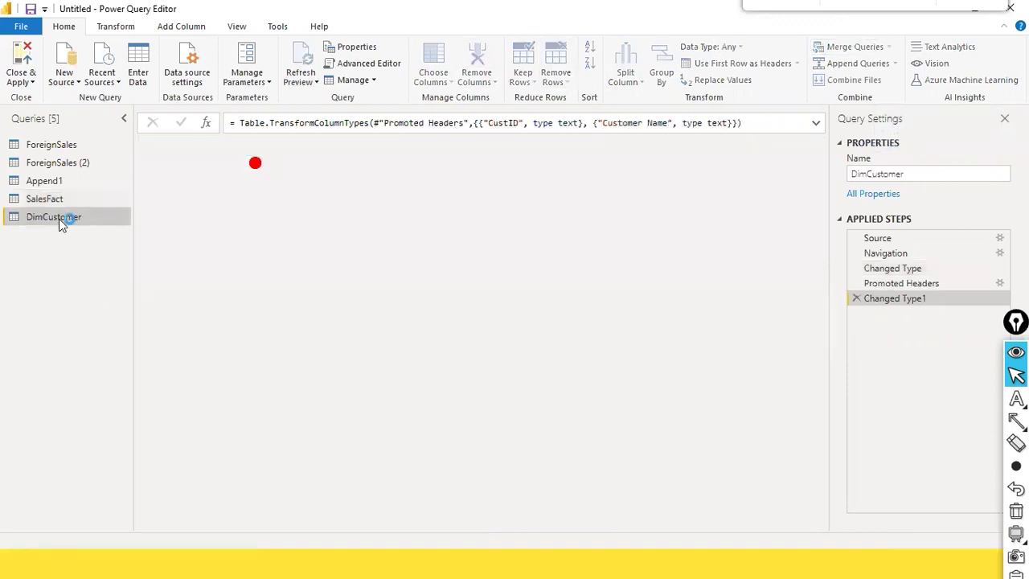
left_click(34, 201)
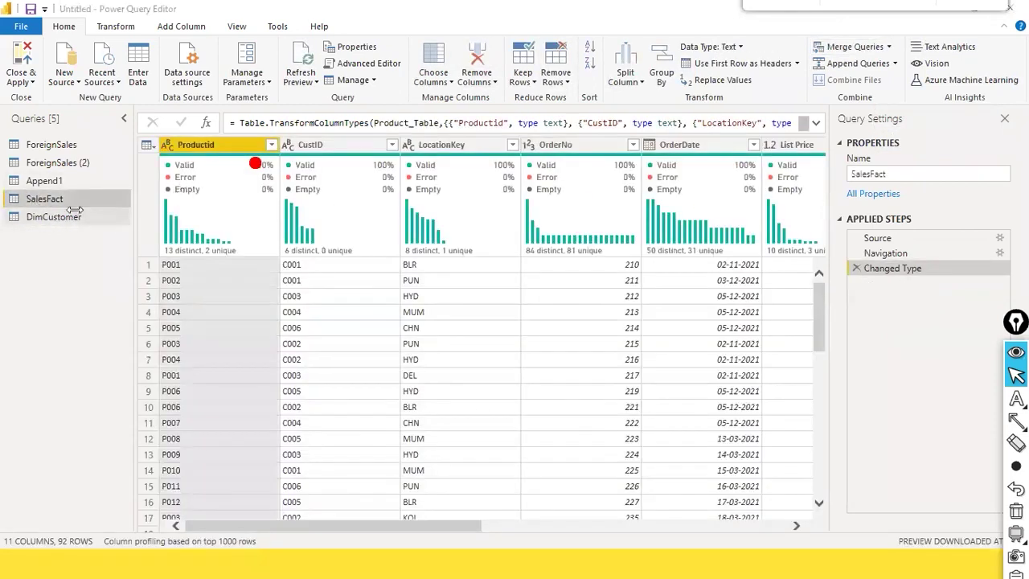
key("Right")
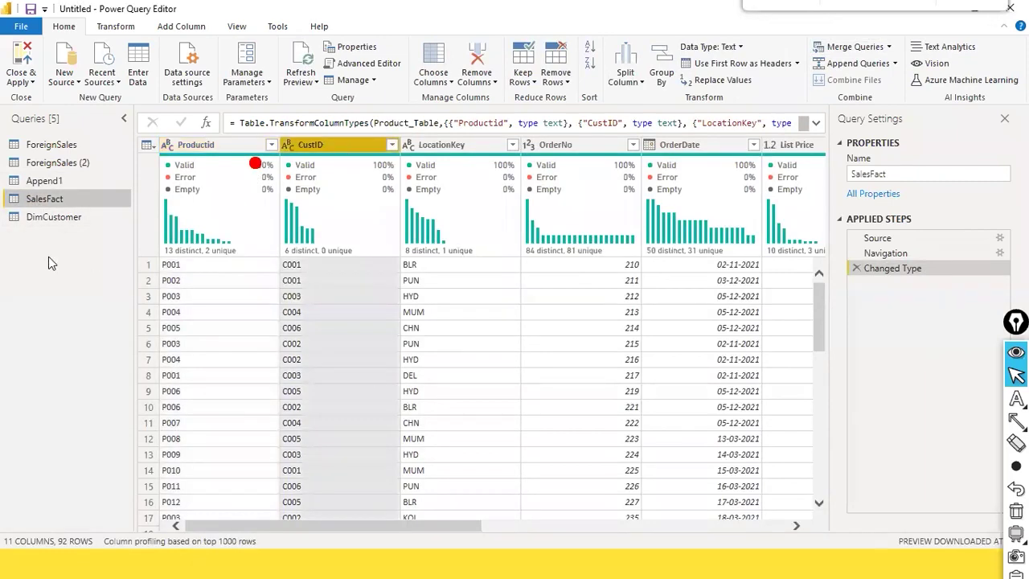
left_click(56, 217)
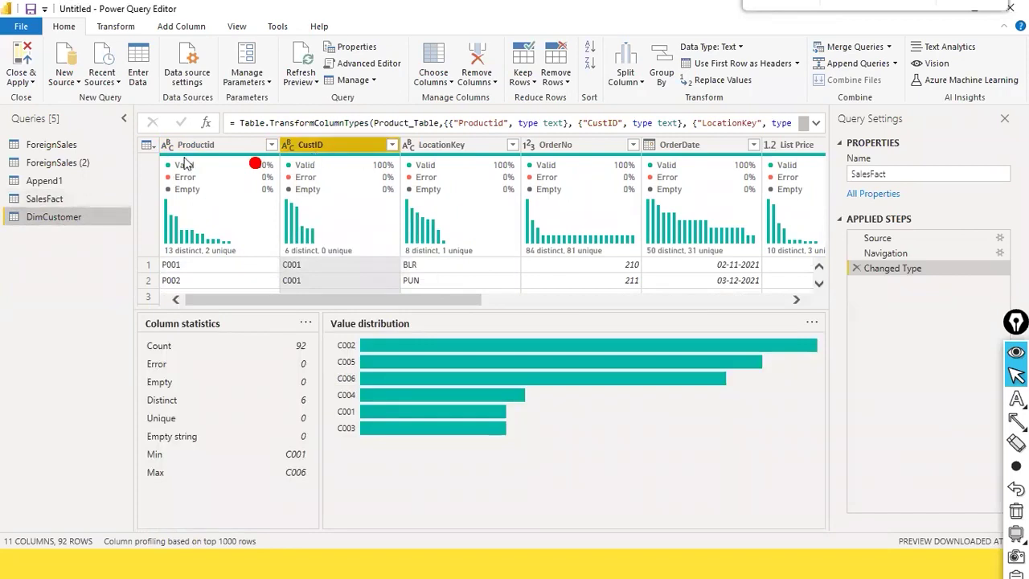
left_click(48, 199)
left_click(55, 219)
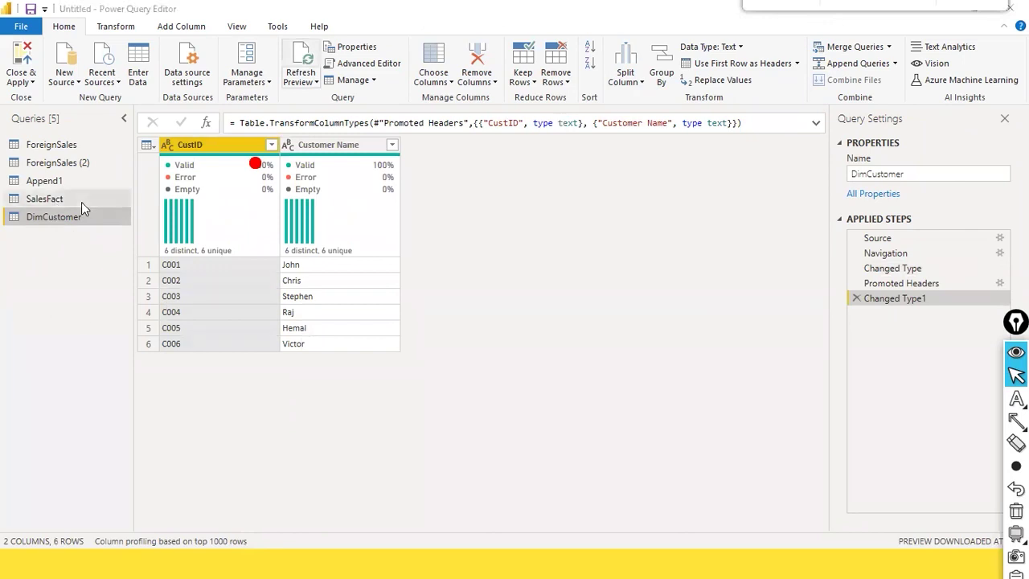
- Start a merge as a new query with DimCustomer as the first table and SalesFact as the second
left_click(888, 47)
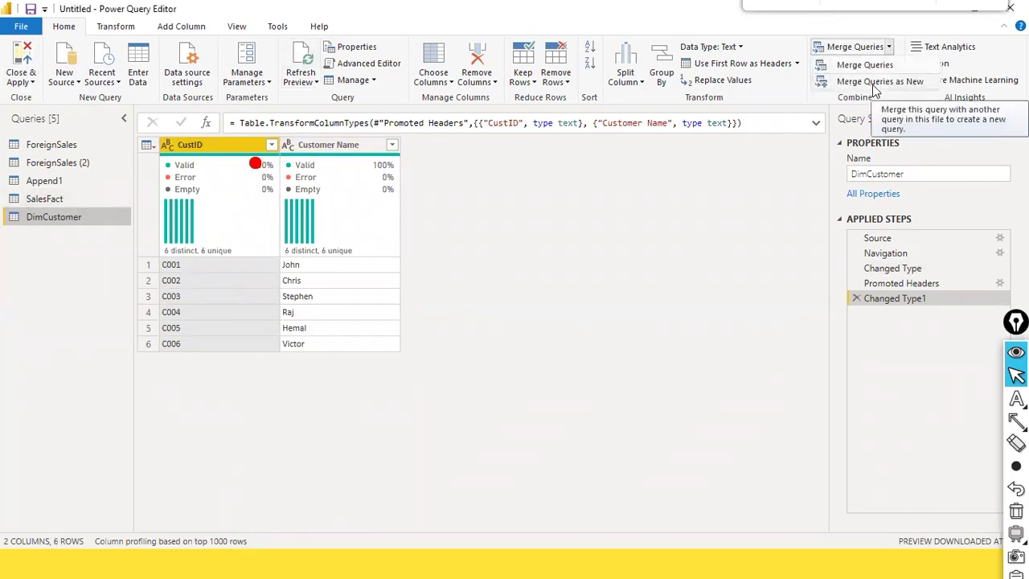
left_click(873, 82)
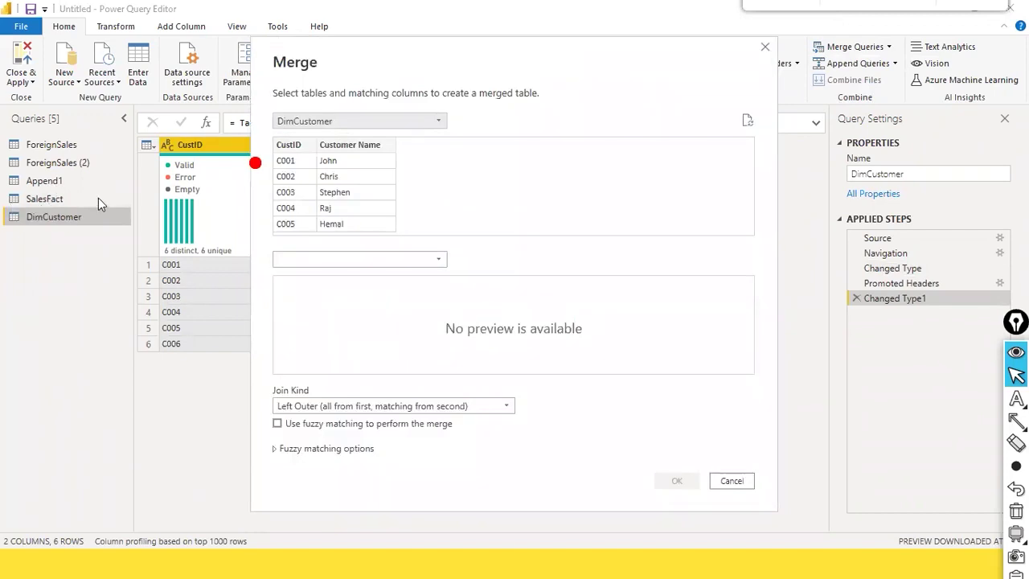
left_click(437, 259)
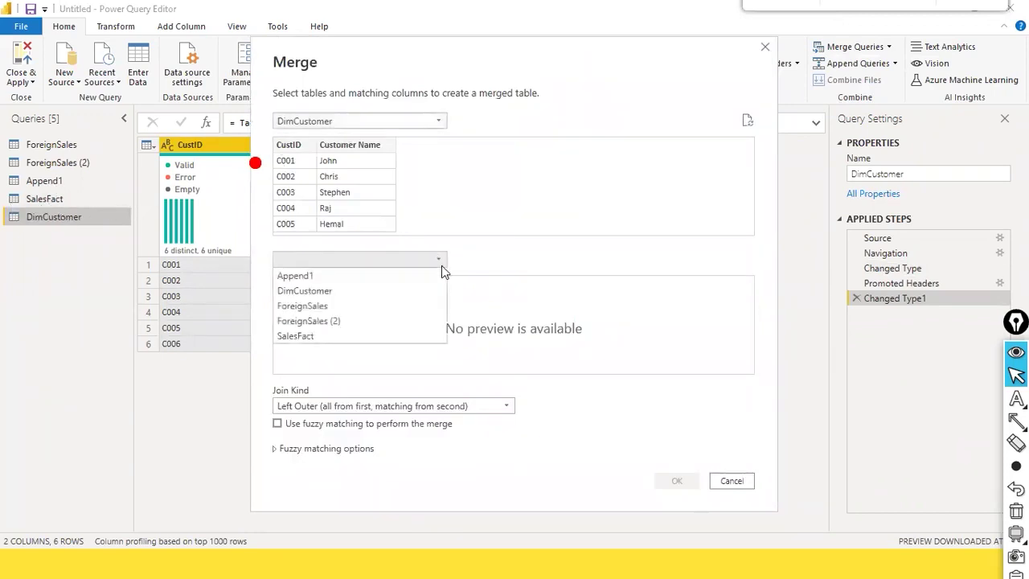
left_click(326, 335)
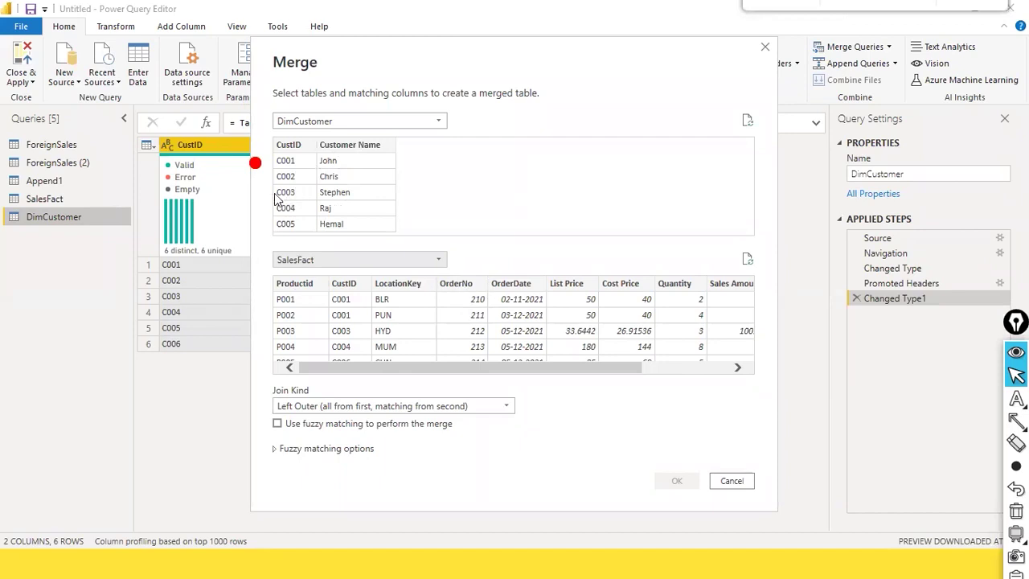
key("ctrl+shift+9")
mouse_move(257, 103)
left_mouse_down()
mouse_move(436, 135)
mouse_move(311, 125)
mouse_move(267, 139)
mouse_move(277, 143)
mouse_move(275, 121)
left_mouse_up()
left_click_drag(262, 214, 294, 255)
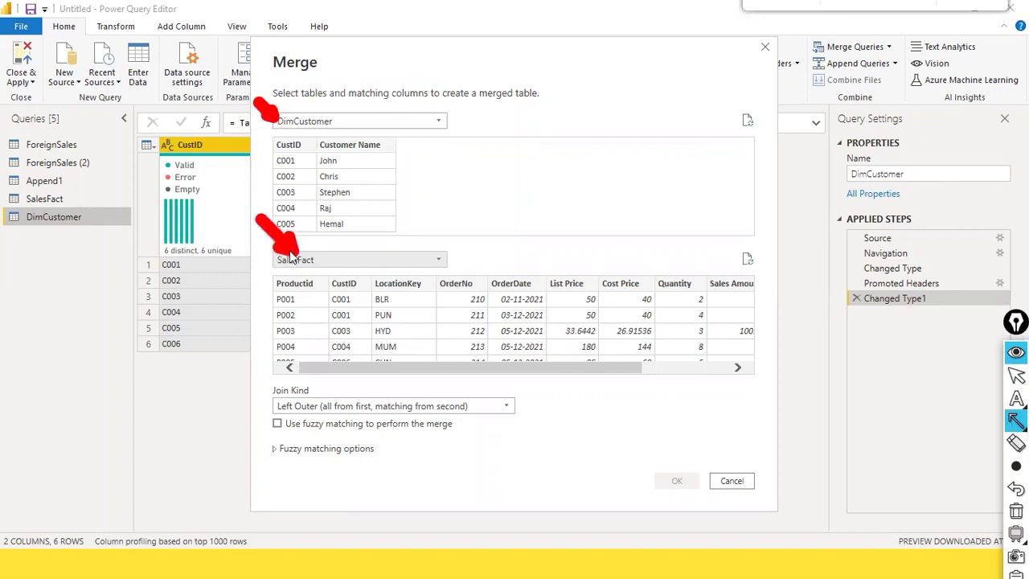
left_click_drag(291, 205, 293, 206)
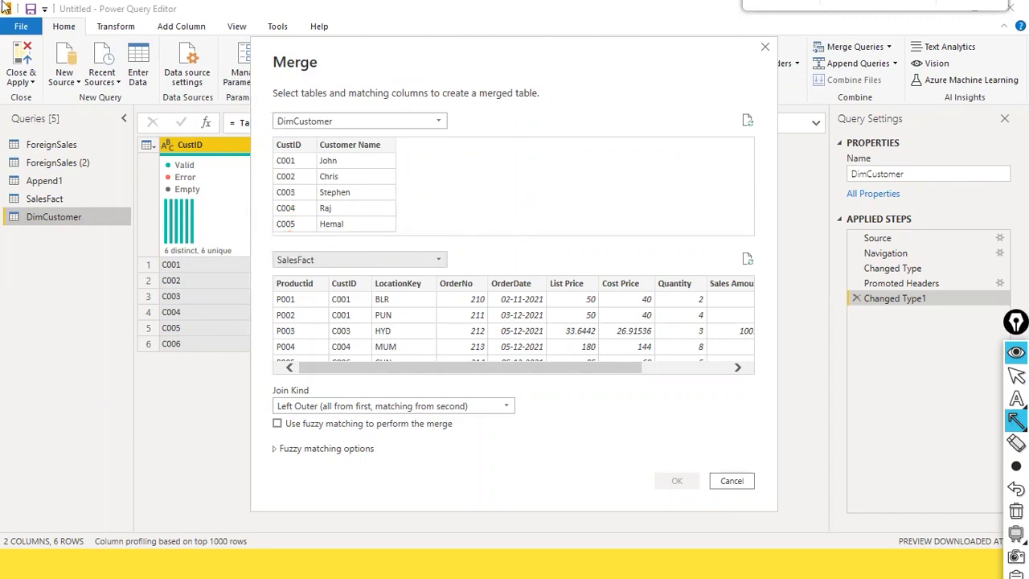
mouse_move(1017, 420)
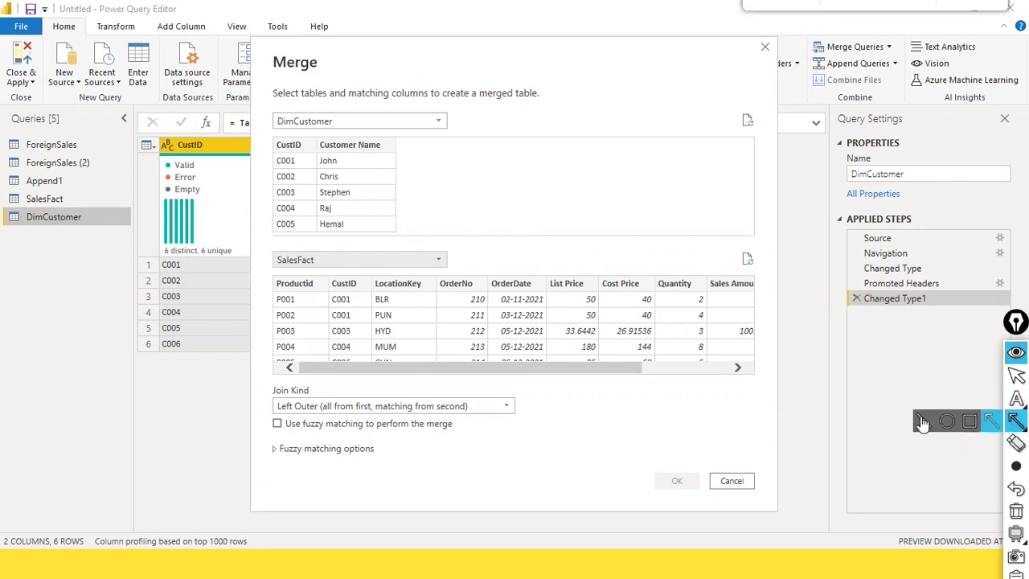
mouse_move(1017, 466)
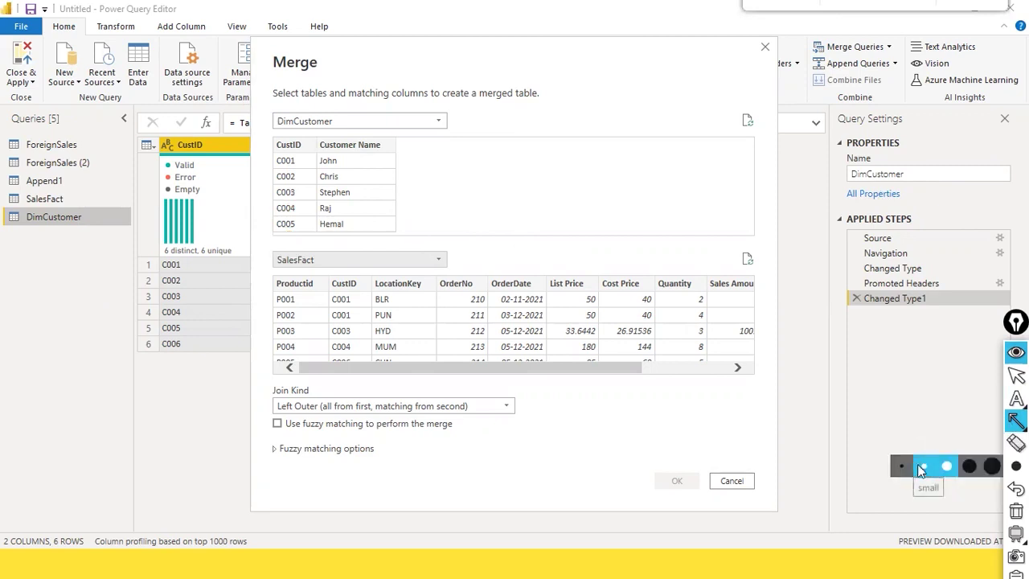
left_click(906, 469)
key("ctrl+shift+2")
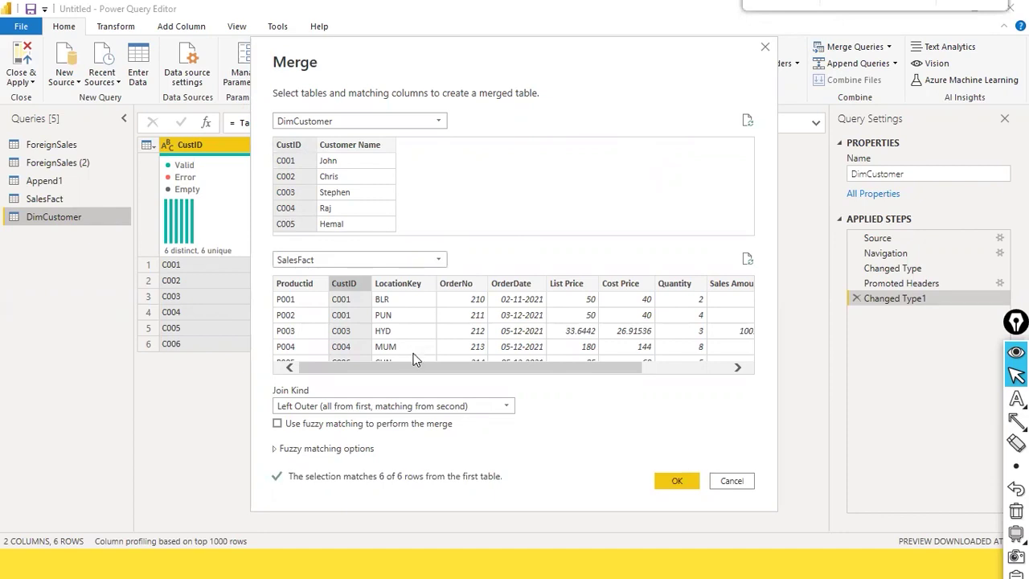
- Match DimCustomer and SalesFact on CustID and create the merged query with a Left Outer join
left_click(305, 145)
left_click(676, 481)
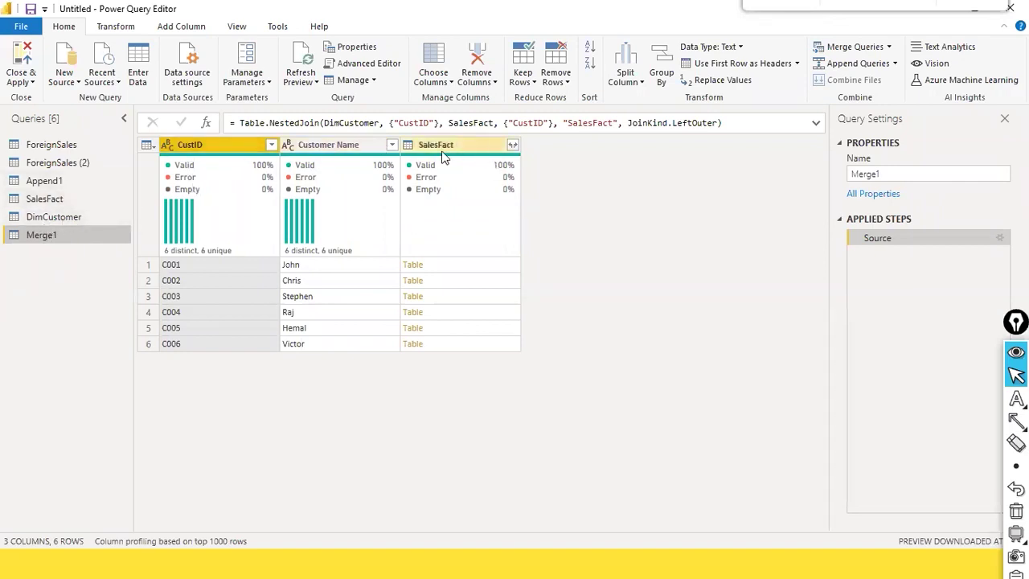
- Try expanding all SalesFact columns with the original column name as prefix, and delete that expansion step
mouse_move(446, 161)
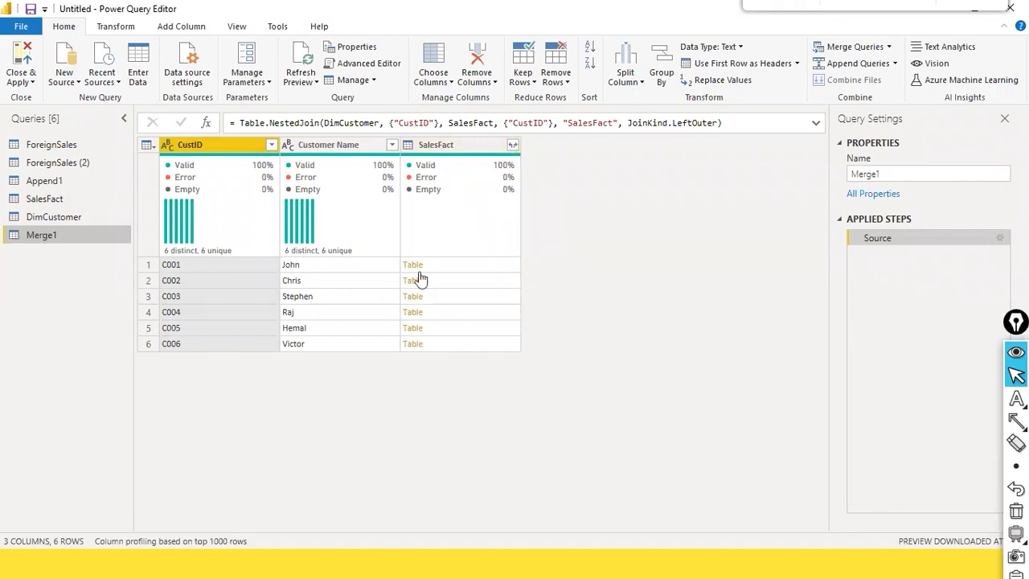
left_click(513, 145)
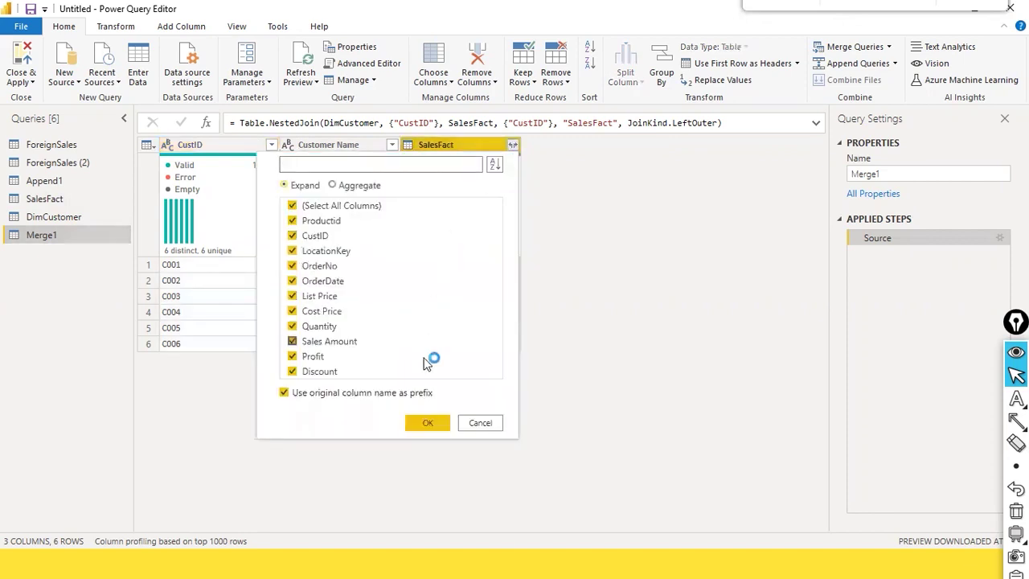
left_click(424, 423)
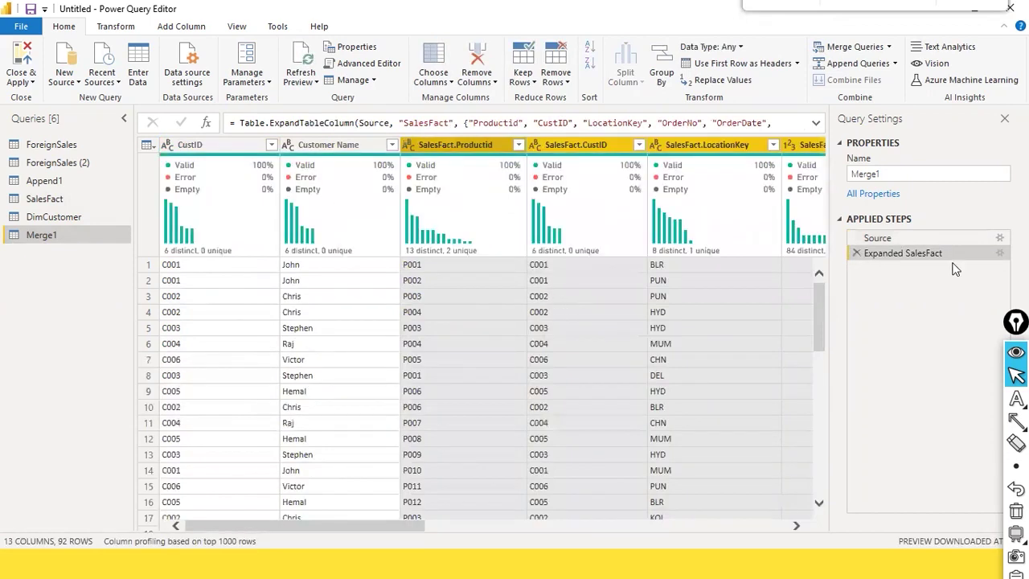
left_click(851, 254)
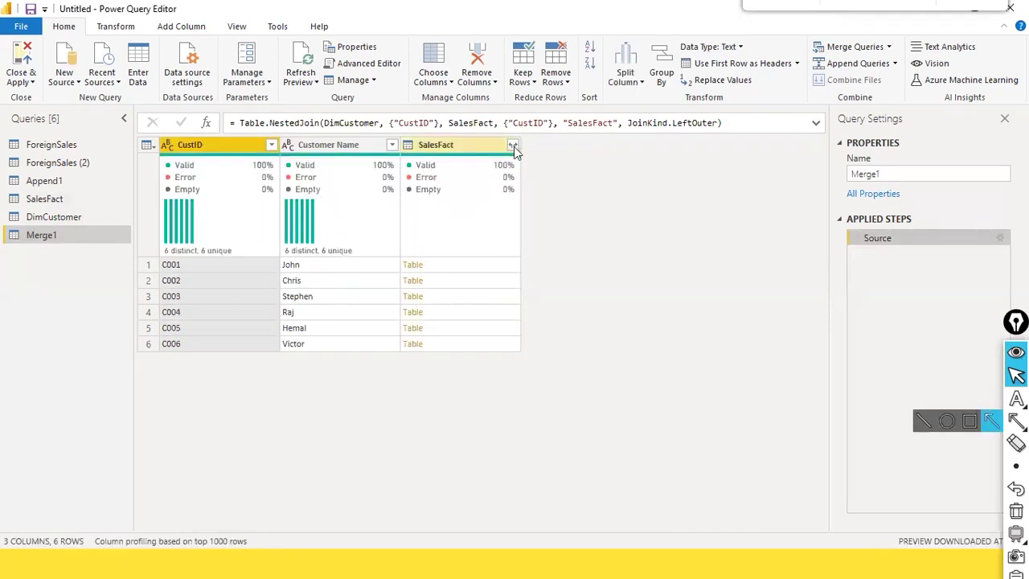
- Expand all columns of the nested SalesFact table without using the original column name as prefix
left_click(514, 147)
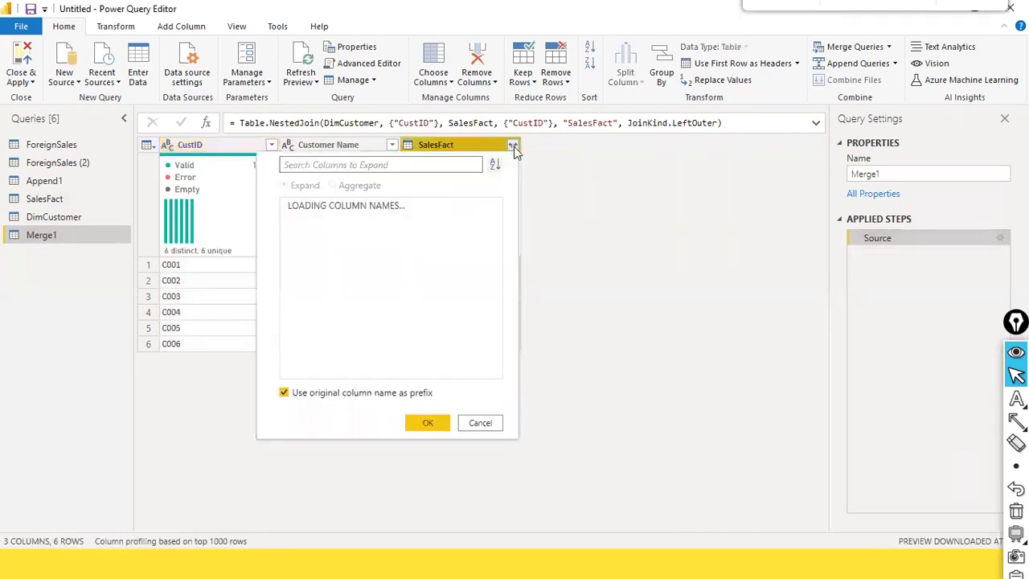
left_click(284, 396)
left_click(411, 424)
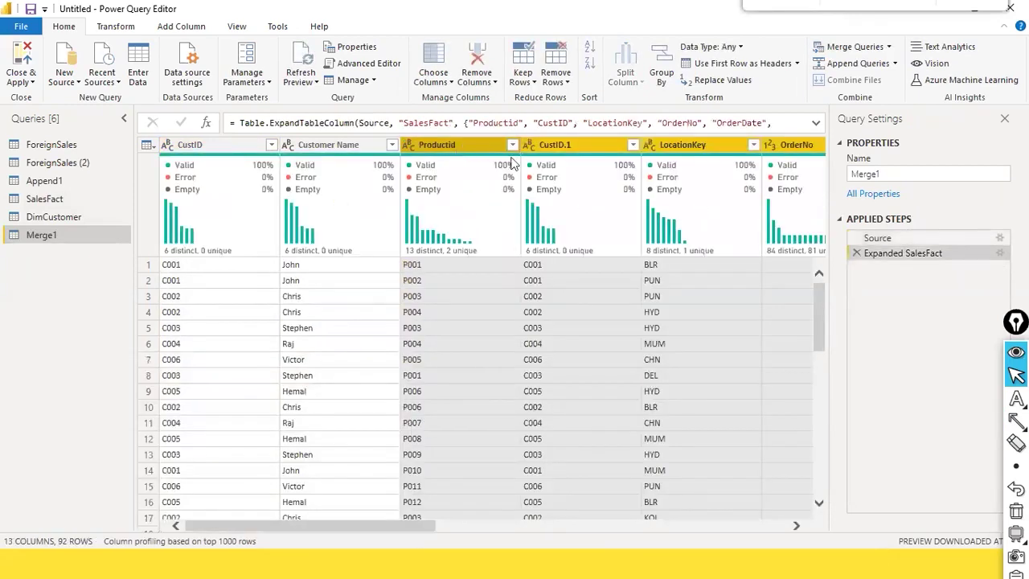
mouse_move(563, 165)
left_click_drag(335, 519, 154, 504)
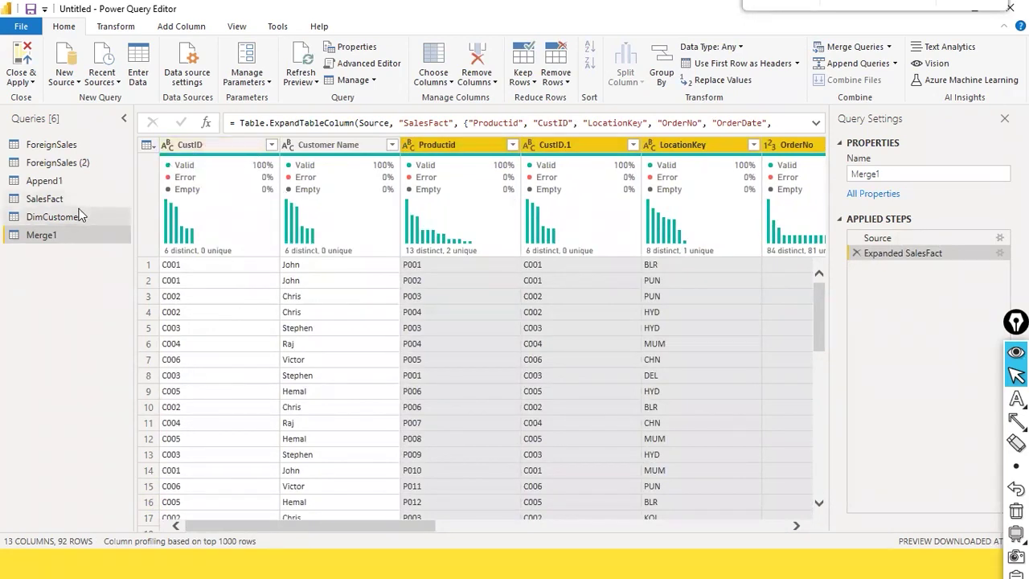
key("ctrl+shift+a")
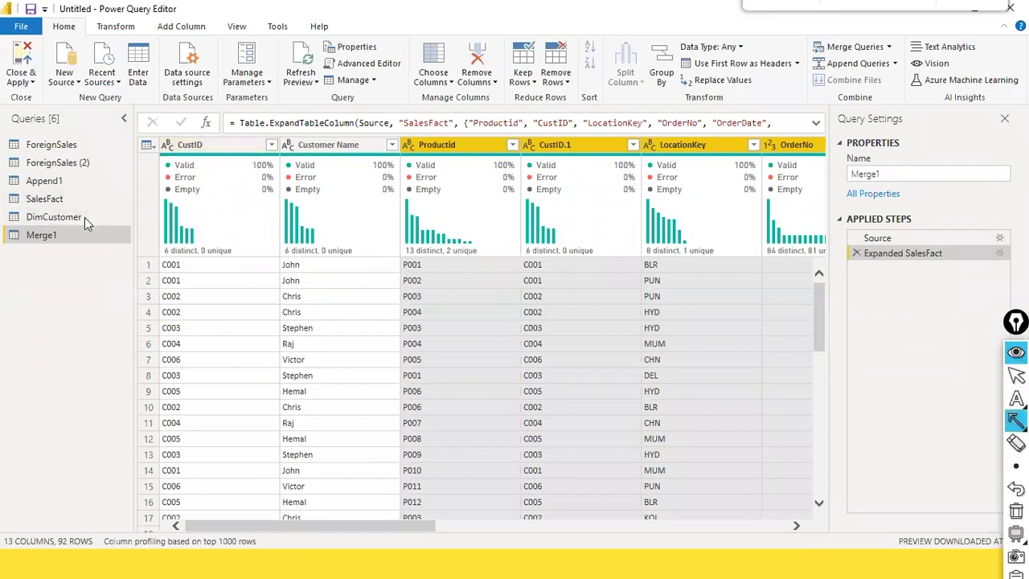
left_click_drag(84, 217, 193, 148)
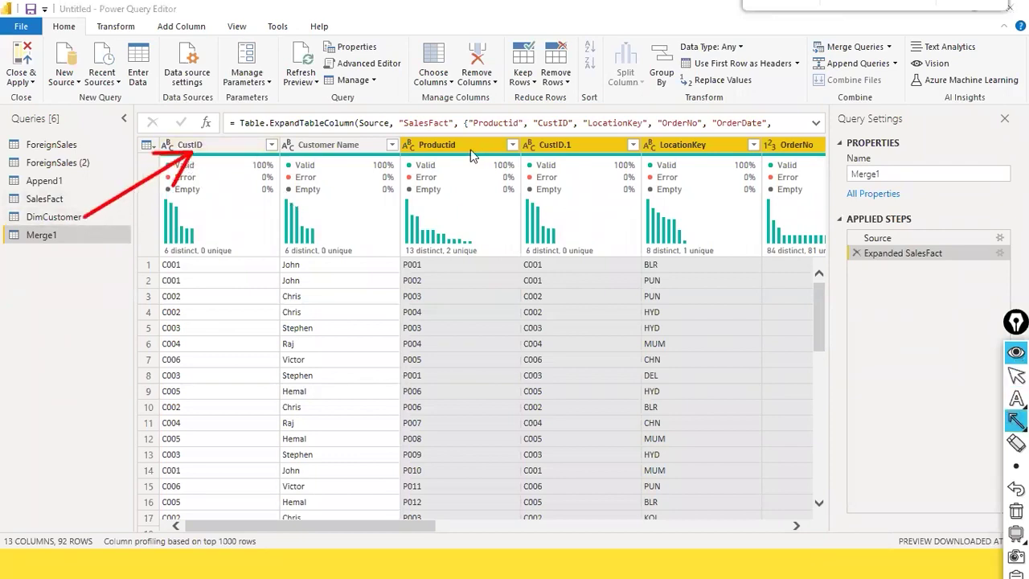
left_click_drag(66, 193, 526, 153)
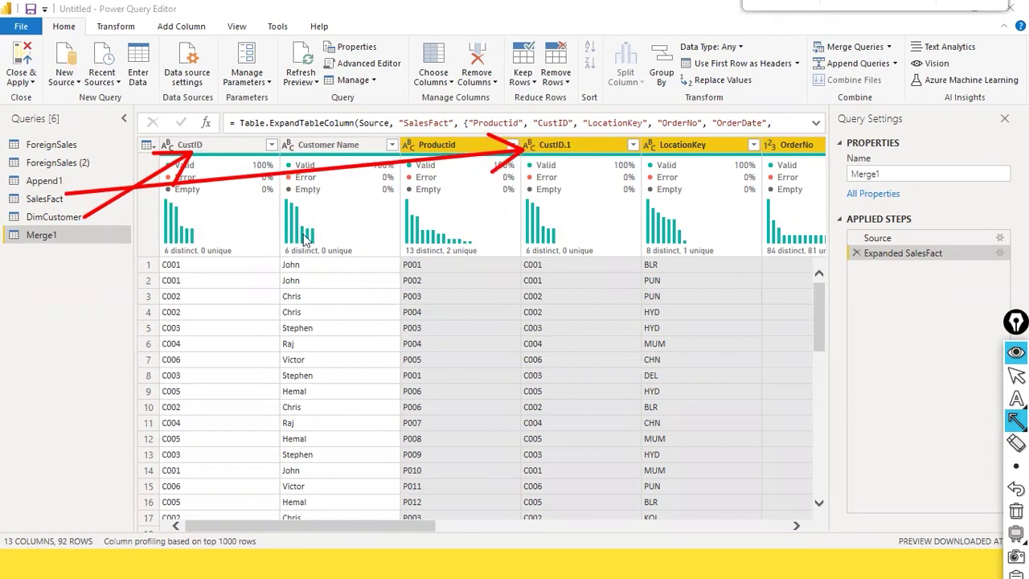
key("ctrl+shift+7")
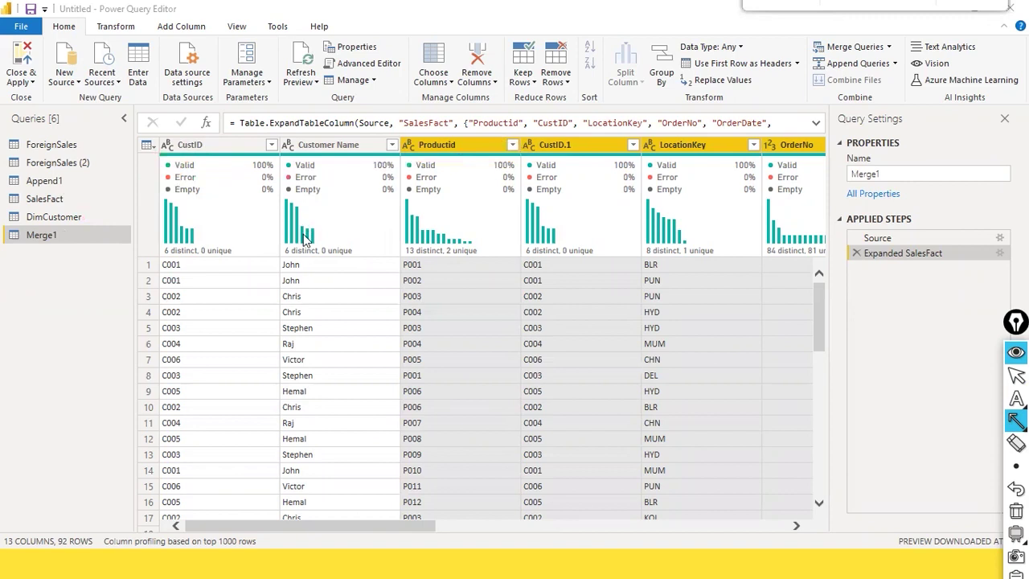
key("ctrl+shift+1")
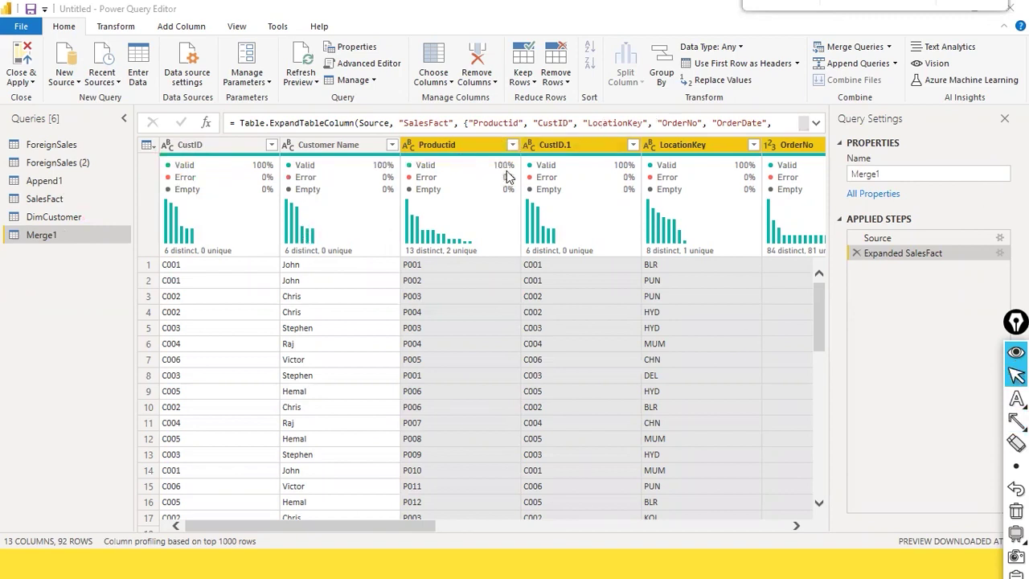
- Remove the CustID column that came from DimCustomer from the Merge1 query
left_click(215, 149)
right_click(215, 151)
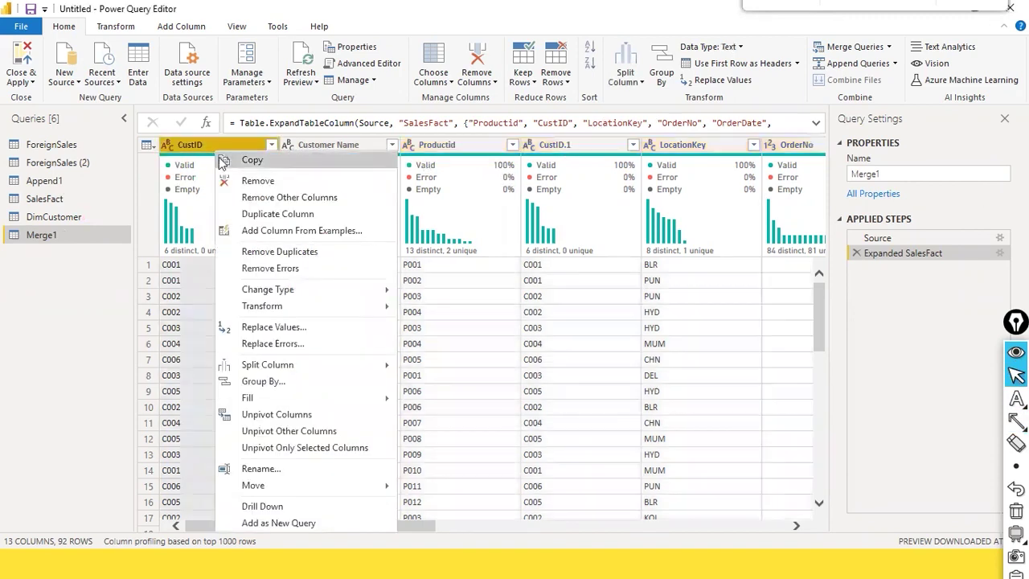
left_click(235, 180)
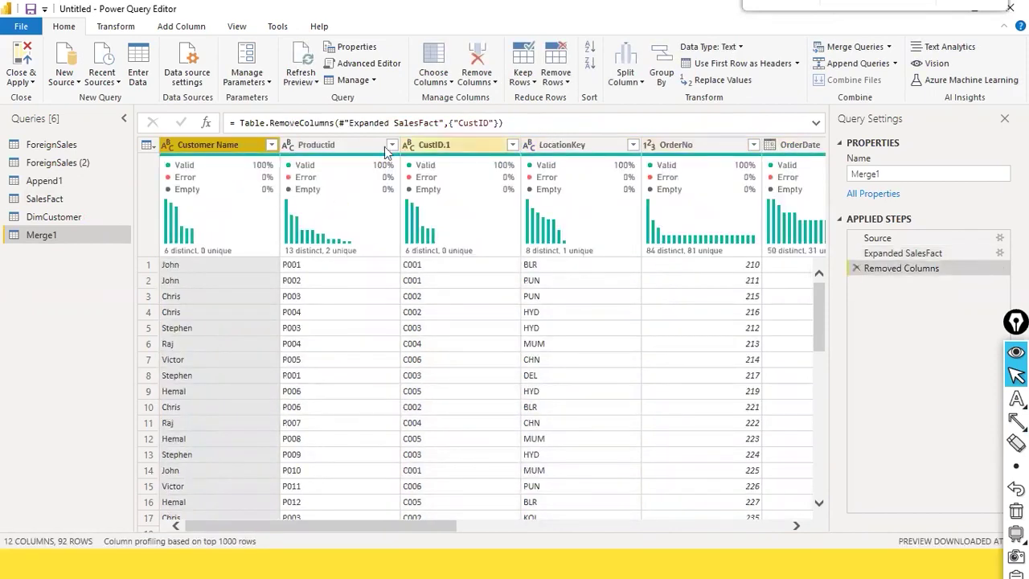
- Move the Customer Name column between CustID.1 and LocationKey and review the remaining columns of Merge1
left_click_drag(217, 148, 541, 169)
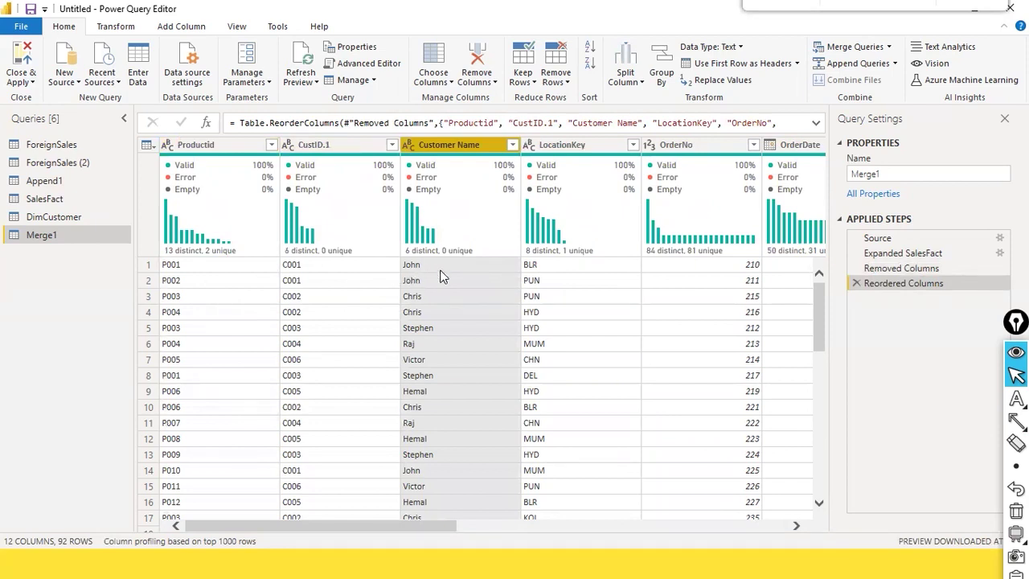
left_click_drag(323, 527, 704, 529)
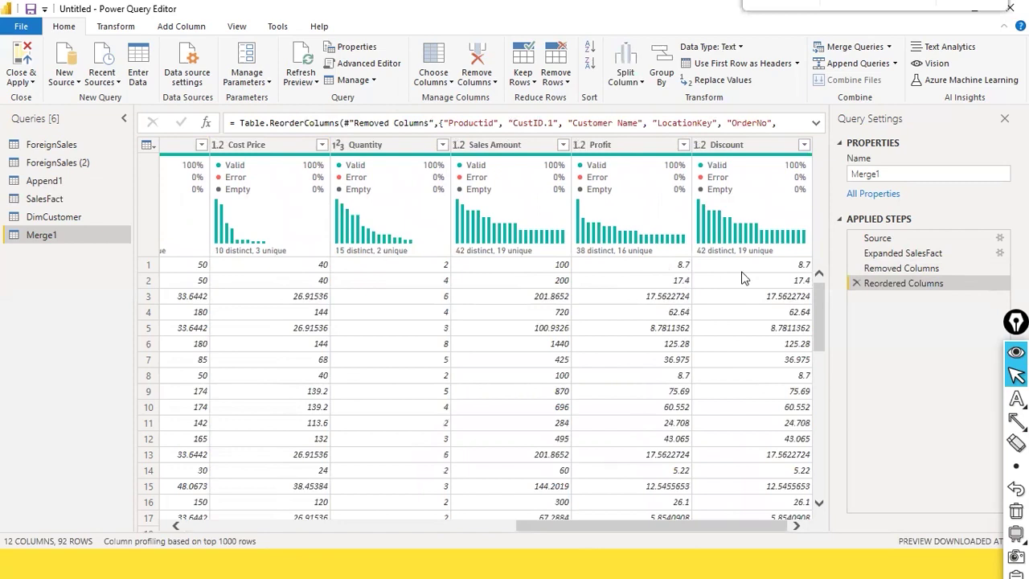
left_click_drag(525, 528, 71, 499)
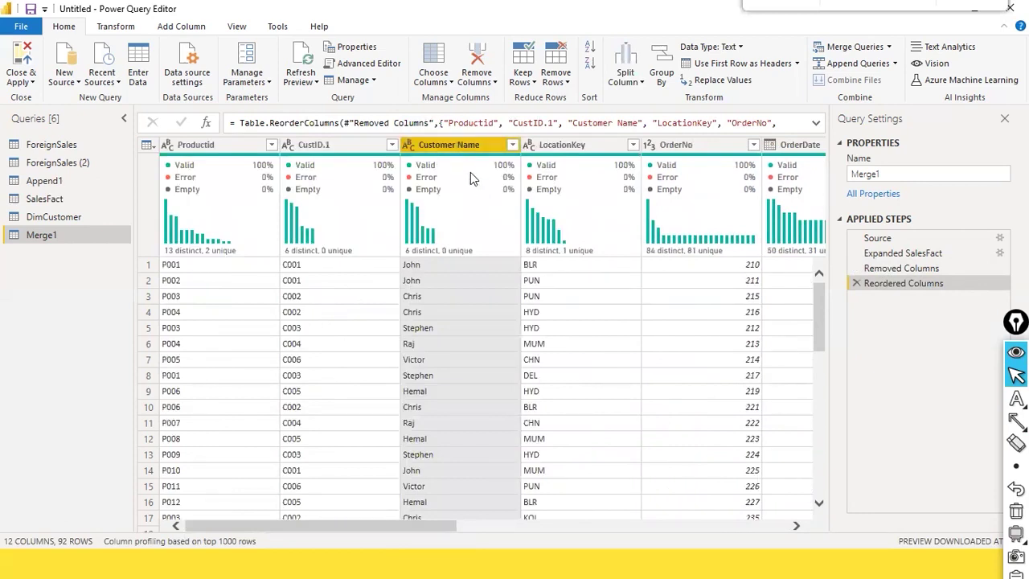
mouse_move(473, 179)
left_click(890, 53)
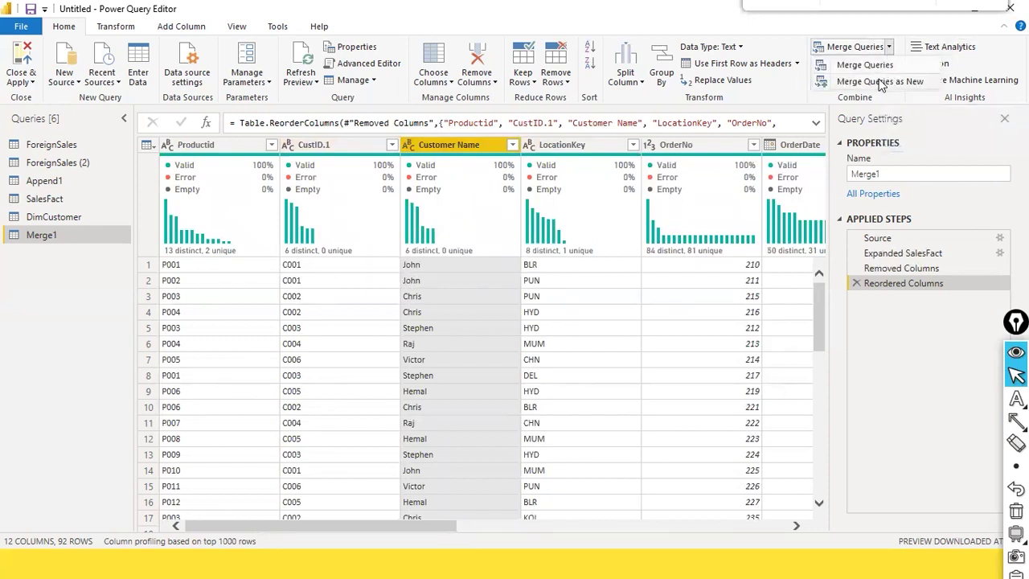
left_click(878, 83)
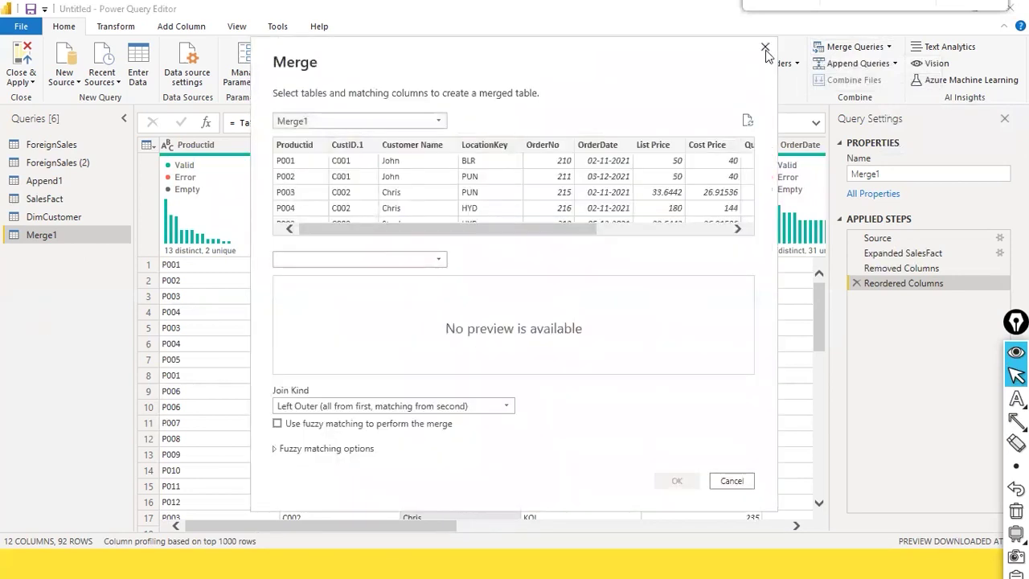
left_click(765, 48)
- Set up a merge of SalesFact with DimCustomer as a new query, matching the two tables on CustID
left_click(78, 197)
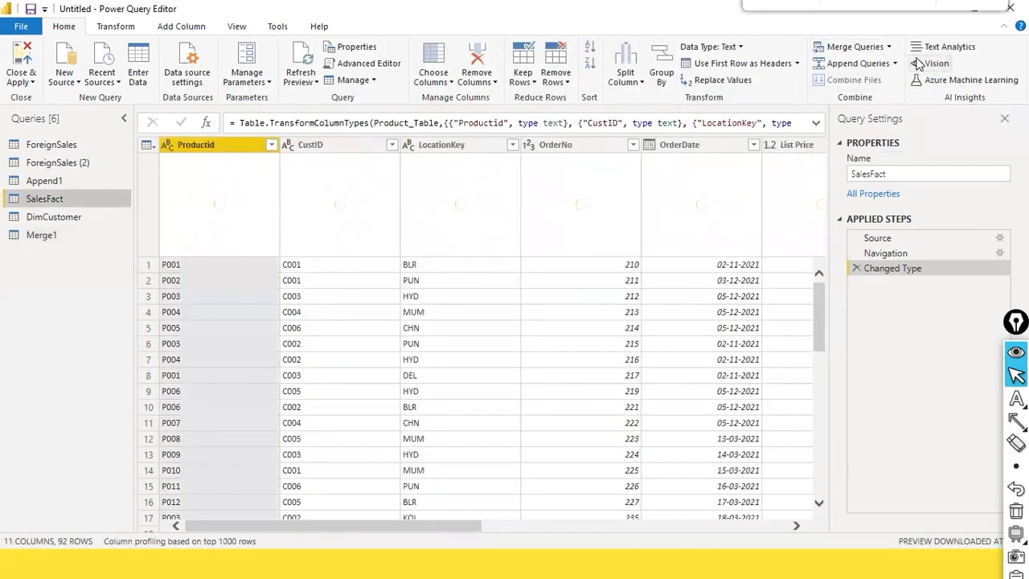
left_click(890, 48)
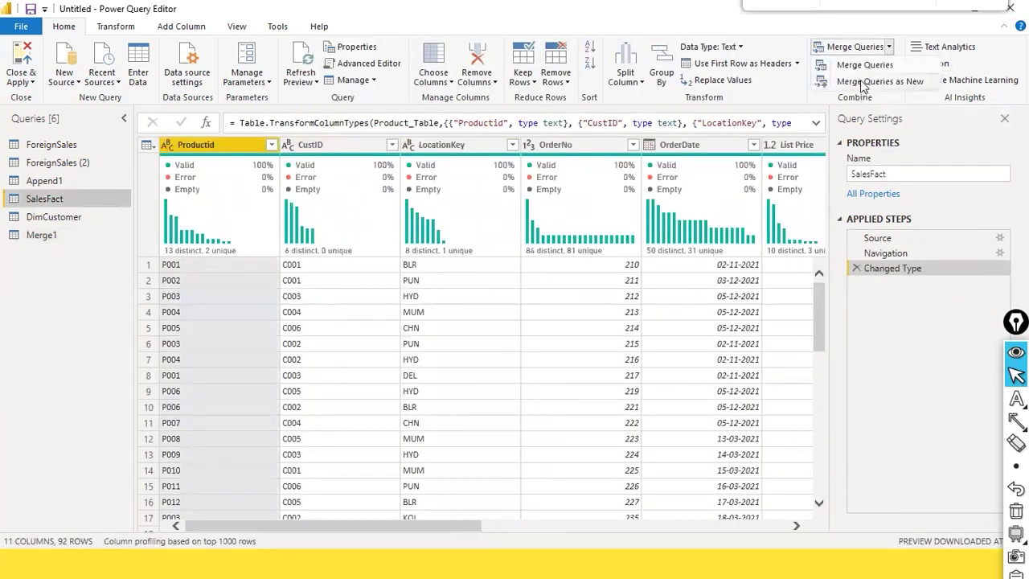
left_click(869, 81)
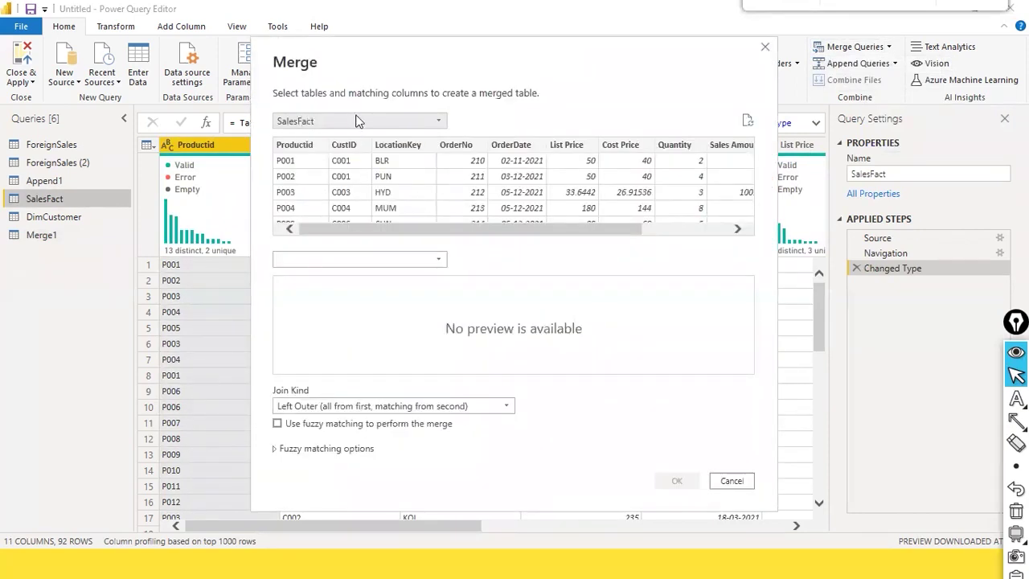
left_click(441, 261)
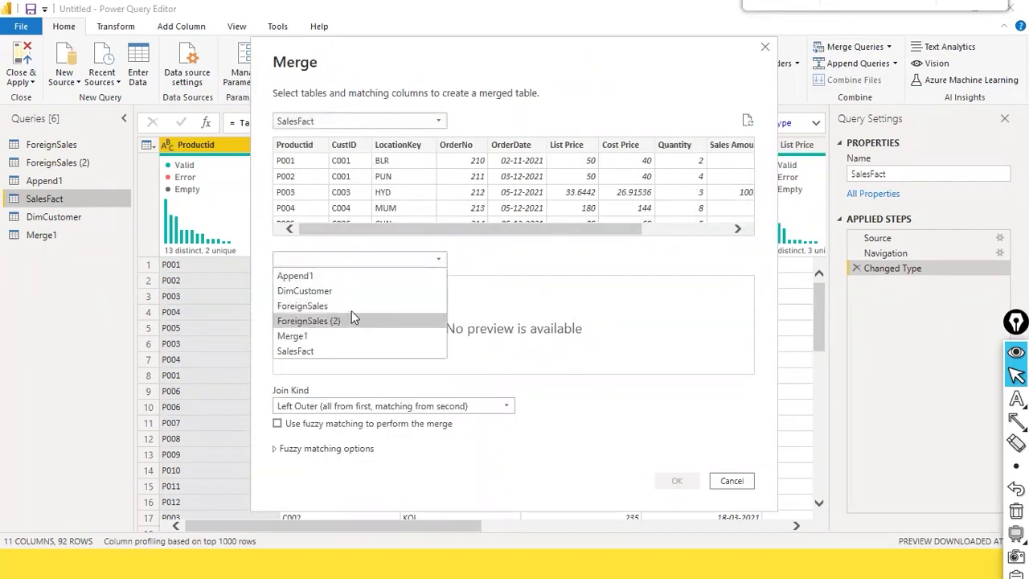
left_click(360, 294)
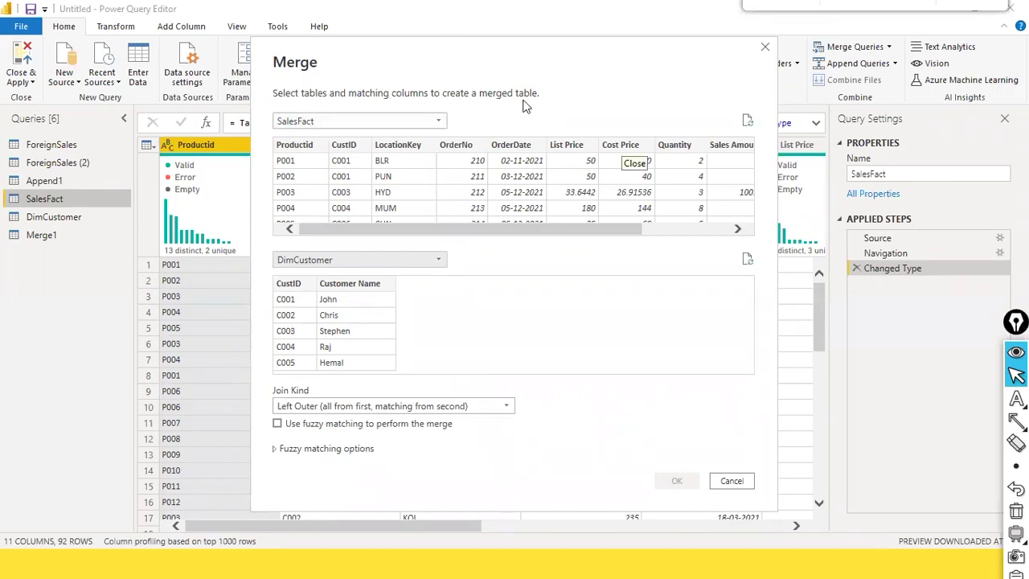
left_click(344, 146)
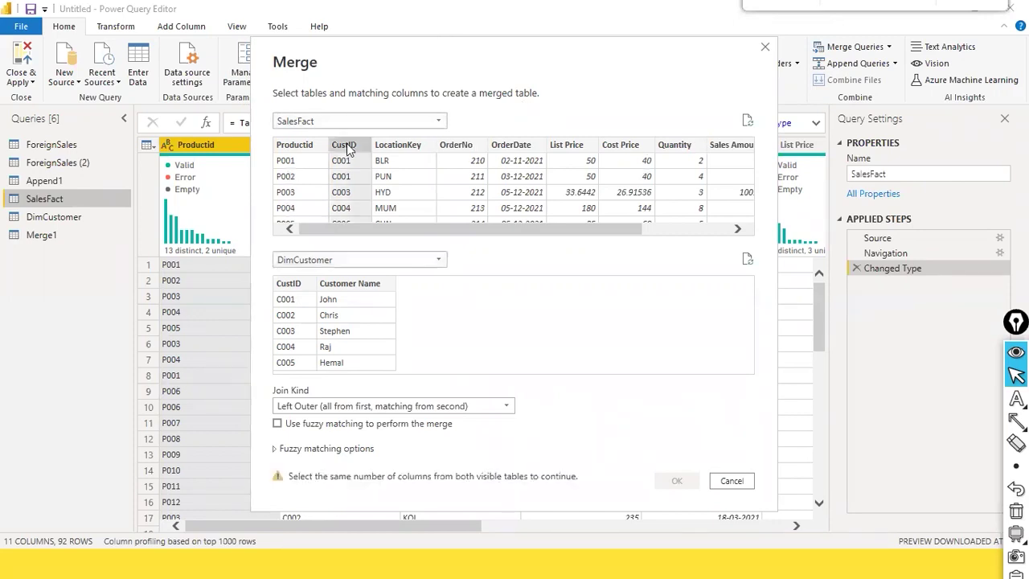
left_click(290, 286)
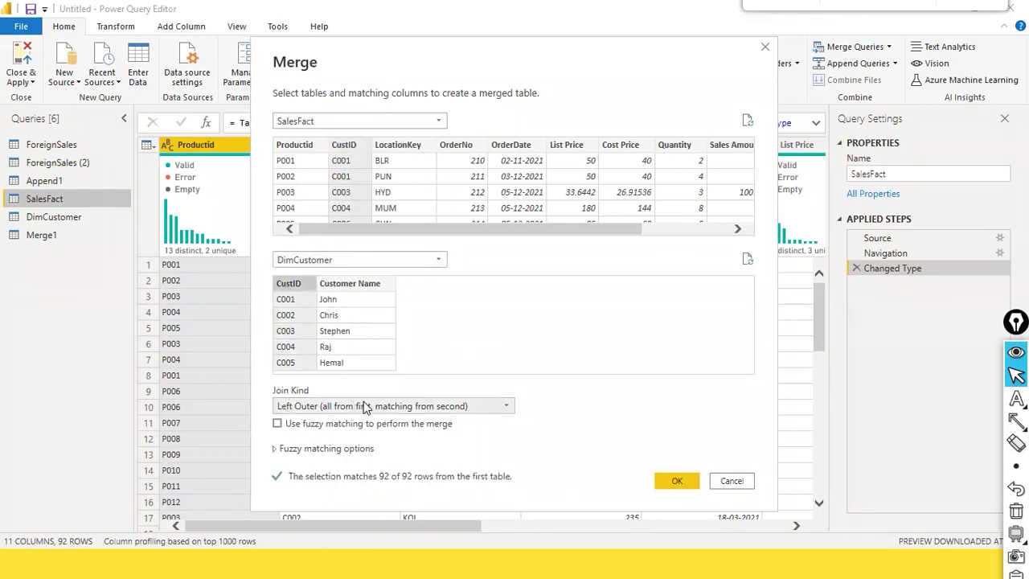
- Set the join kind to Inner (only matching rows) and create the merged query
key("ctrl+shift+r")
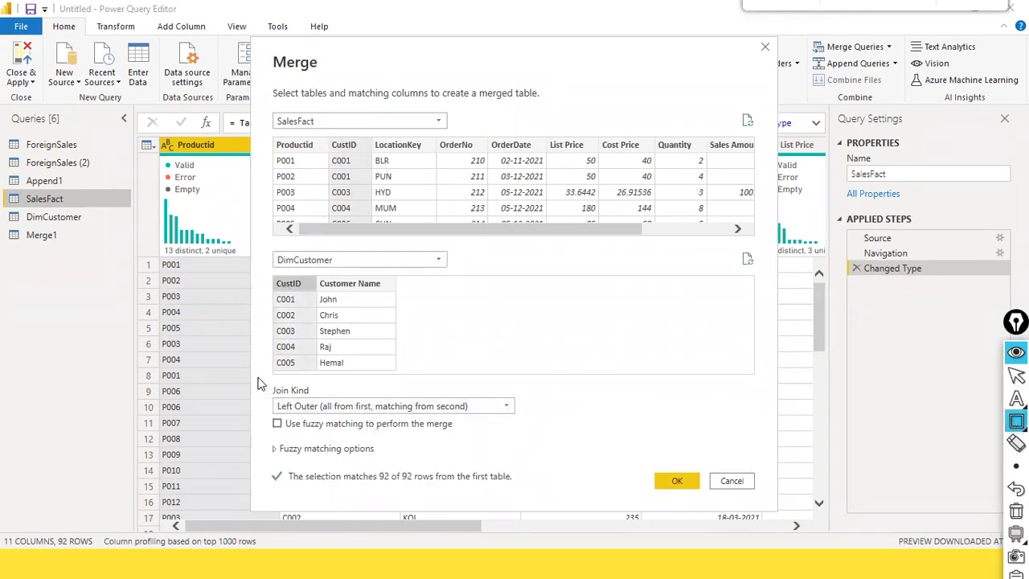
left_click_drag(253, 371, 597, 460)
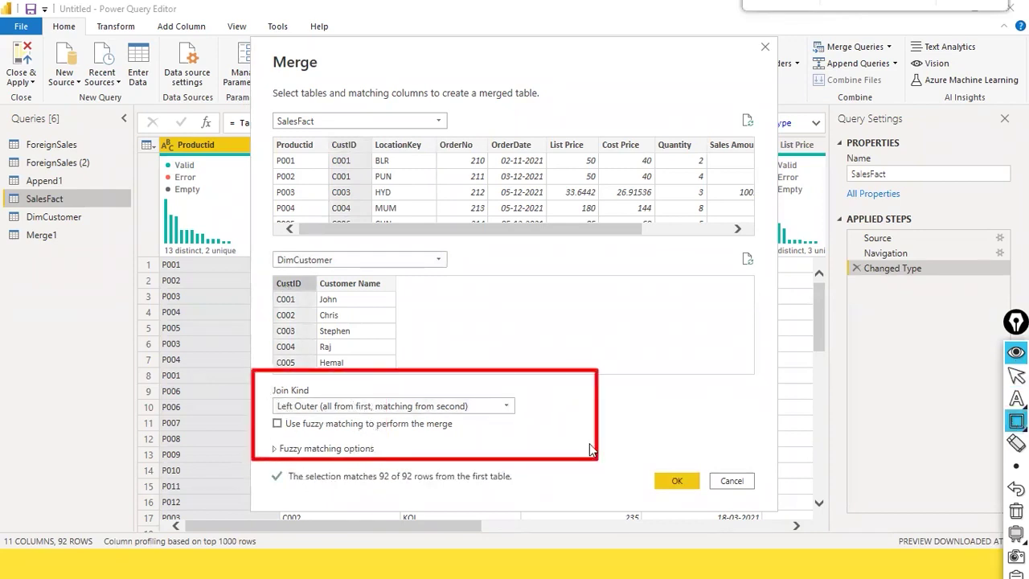
key("Escape")
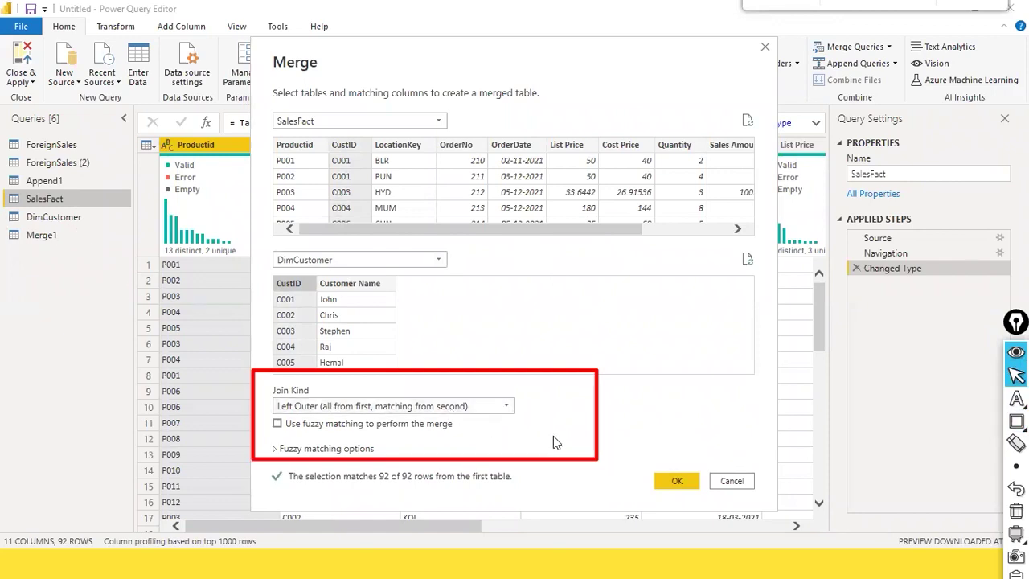
left_click(512, 409)
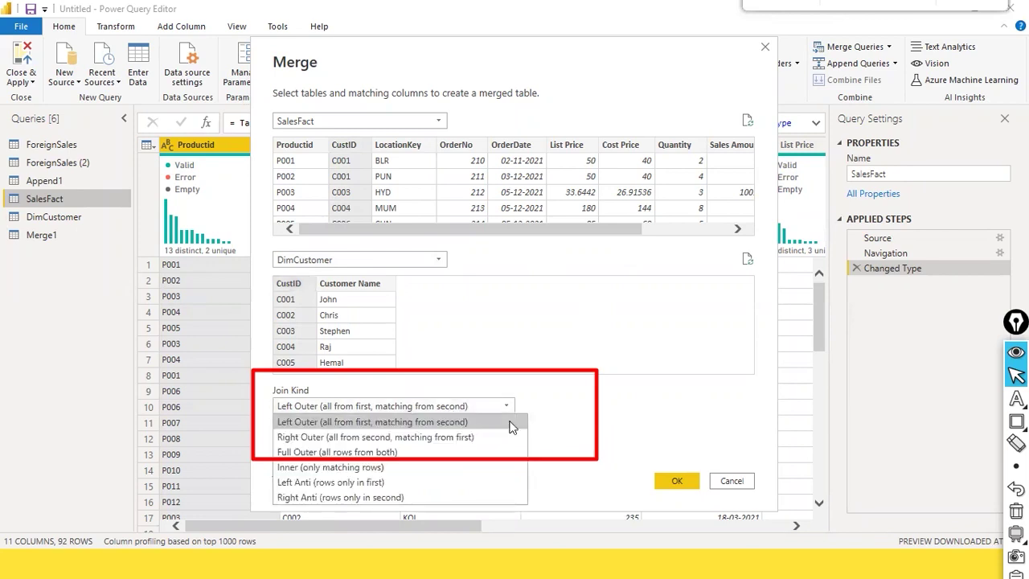
left_click(364, 469)
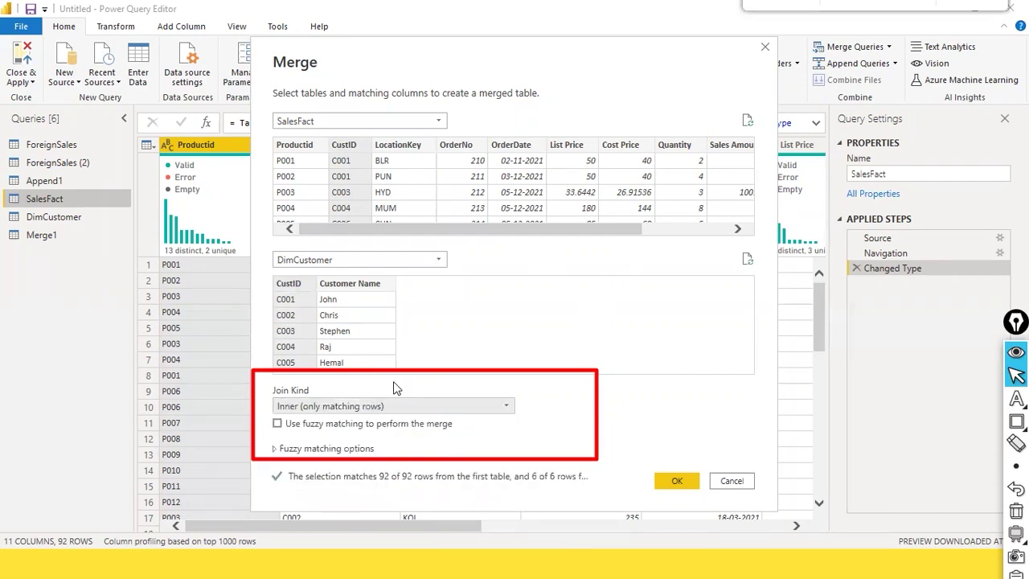
left_click(686, 480)
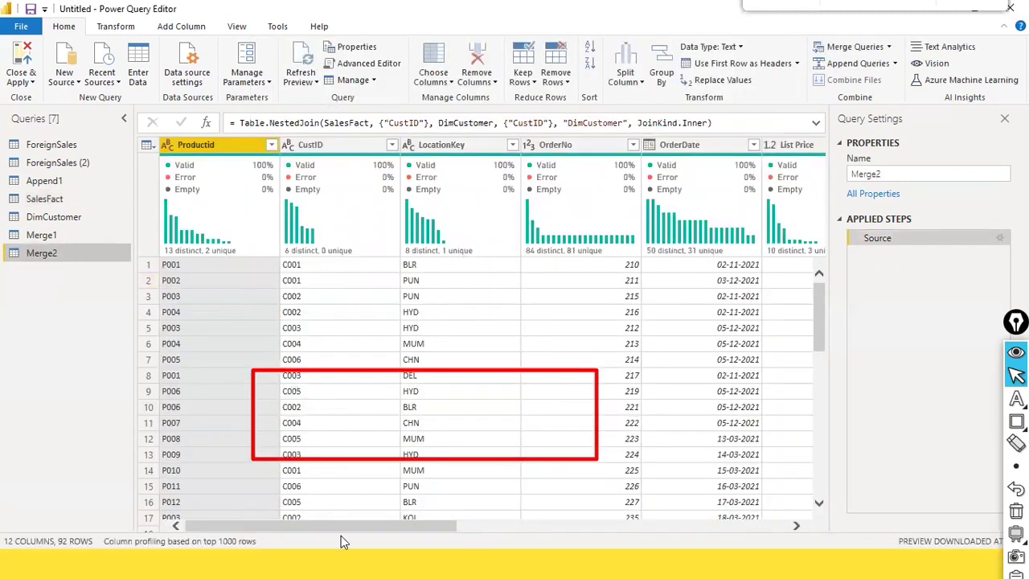
- Expand all columns of the nested DimCustomer table in Merge2 without using the original column name as prefix
left_click_drag(338, 522, 286, 500)
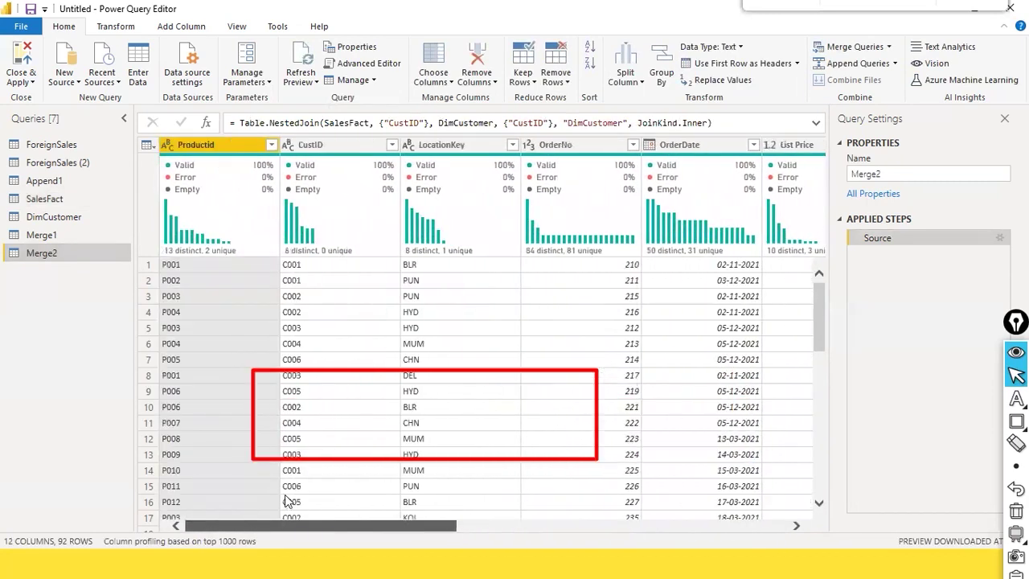
scroll(563, 500, "right", 10)
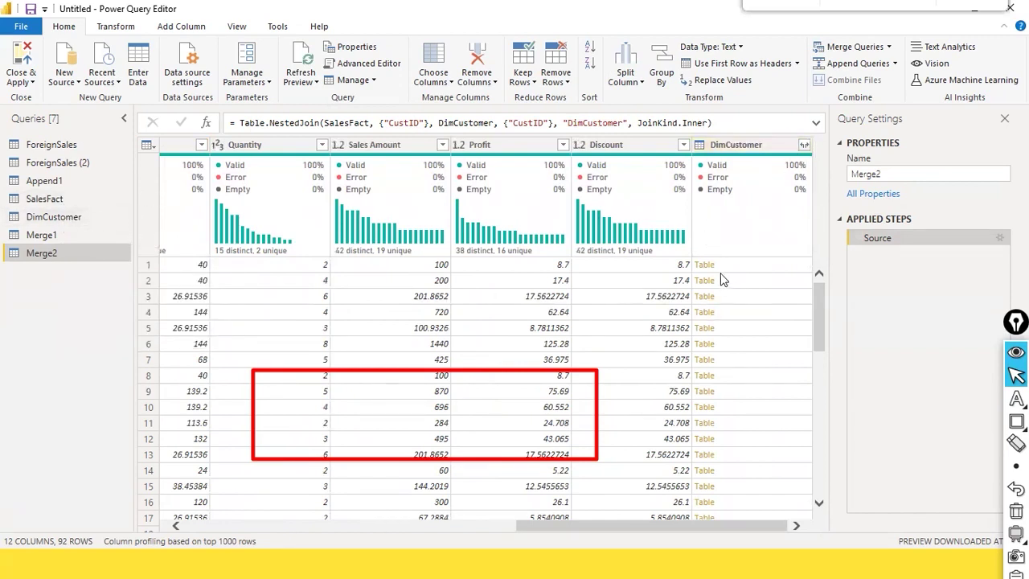
left_click(804, 146)
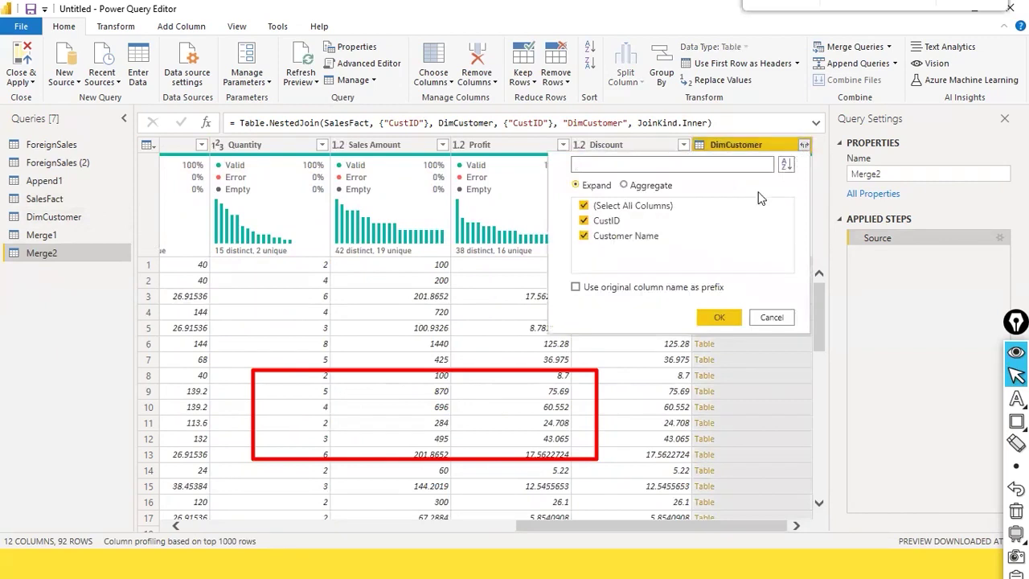
left_click(719, 317)
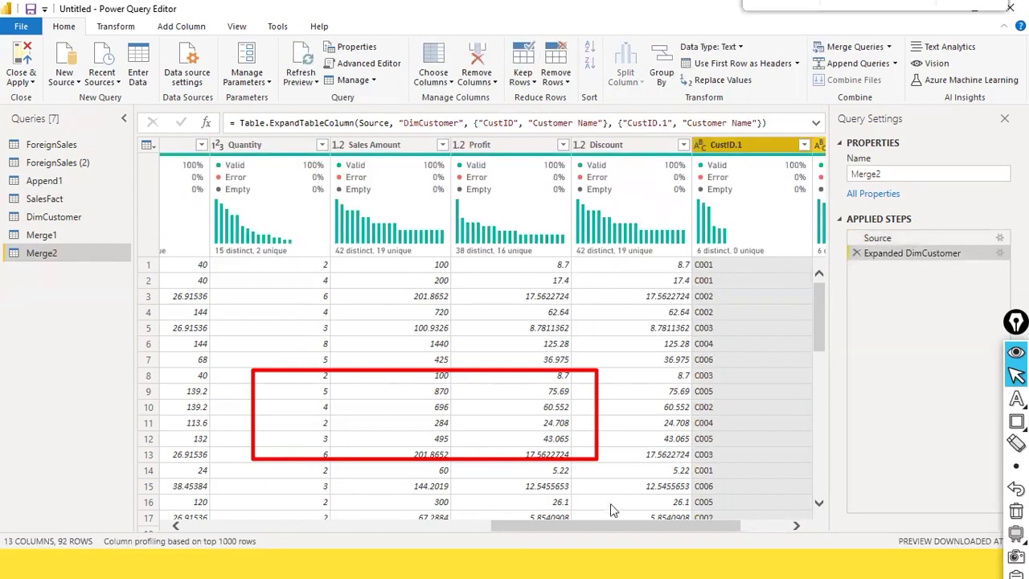
- Move the CustID.1 and Customer Name columns of Merge2 together between CustID and LocationKey
scroll(684, 505, "right", 1)
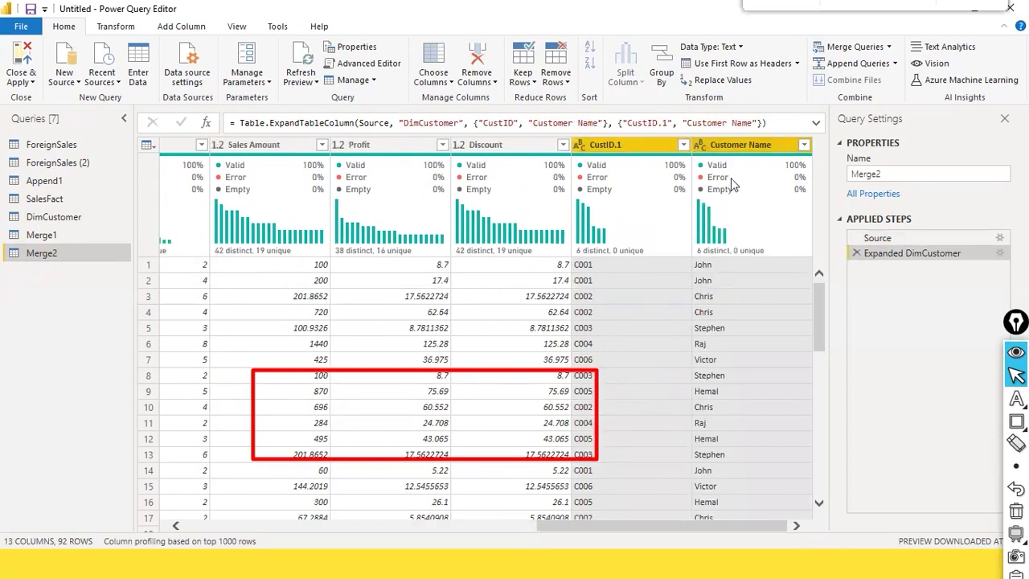
mouse_move(719, 148)
left_mouse_down()
mouse_move(112, 181)
mouse_move(482, 173)
mouse_move(447, 172)
left_mouse_up()
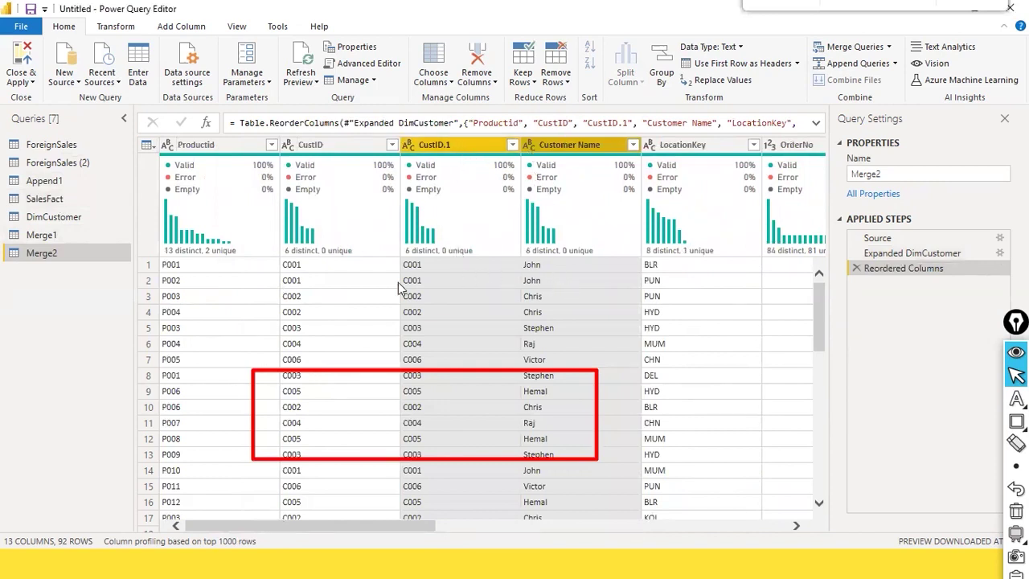
left_click_drag(380, 534, 263, 486)
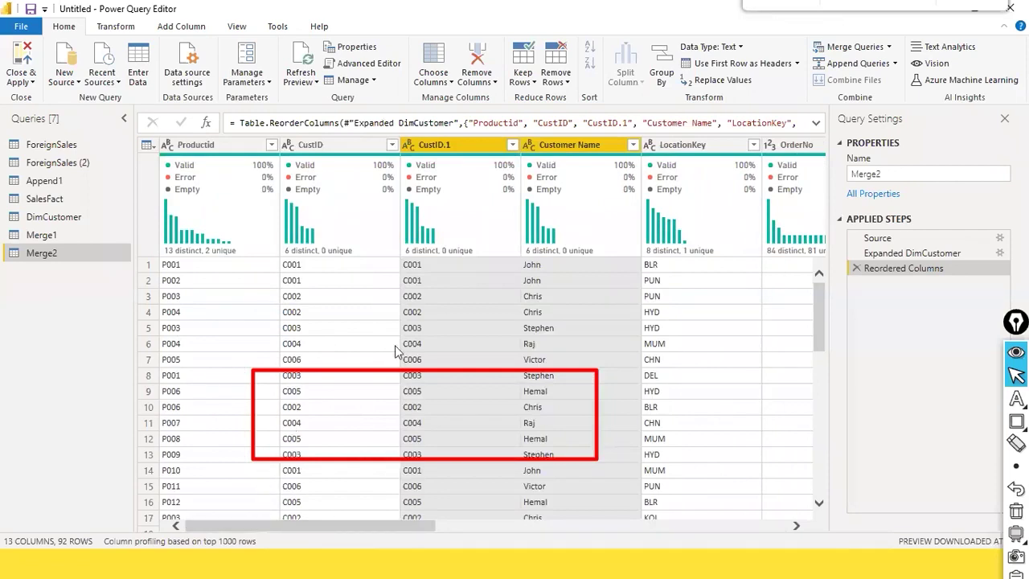
- Switch to the "What is Merge ?" presentation slide and clear the red rectangle drawn over the screen
key("alt+Tab")
key("Tab")
key("Tab")
key("Tab")
key("Tab")
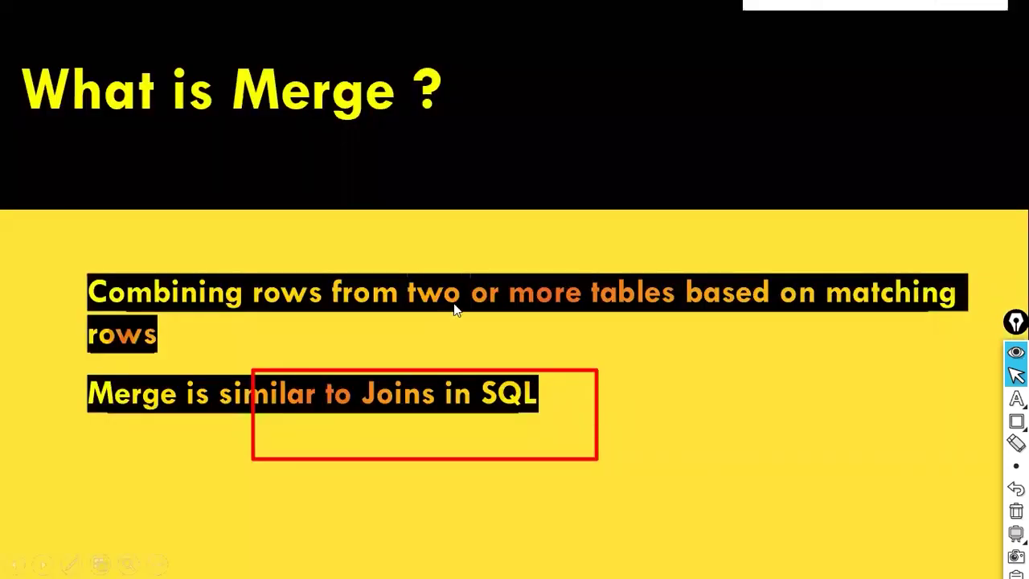
key("ctrl+shift+7")
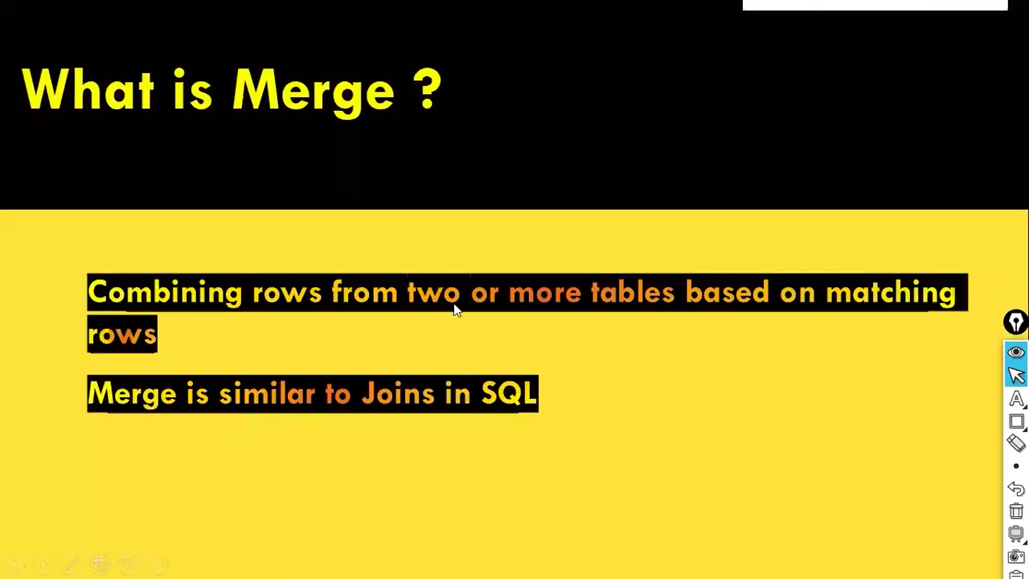
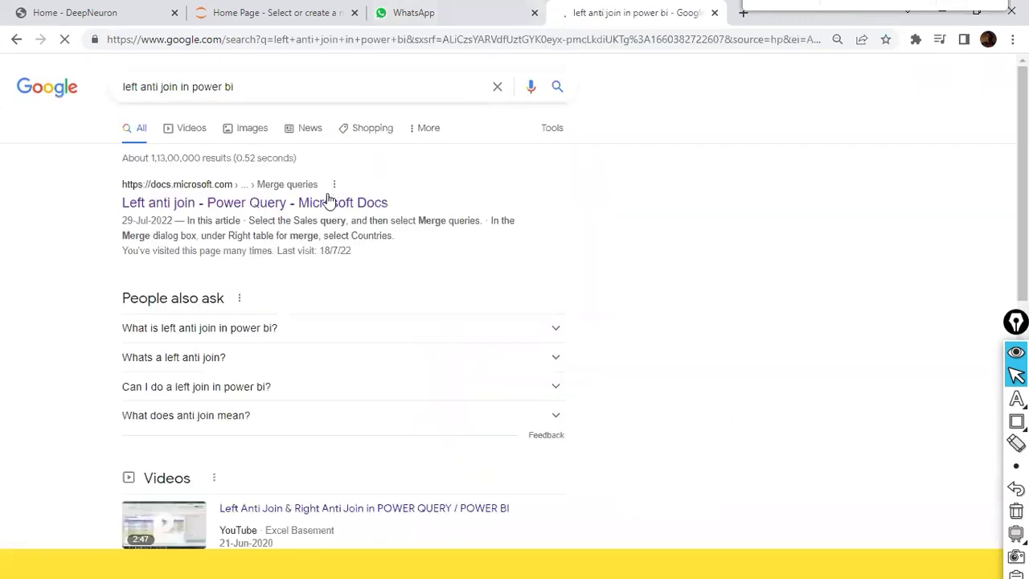
- Open the Microsoft Docs article on the left anti join and examine its left, right and merged table diagram
left_click(307, 203)
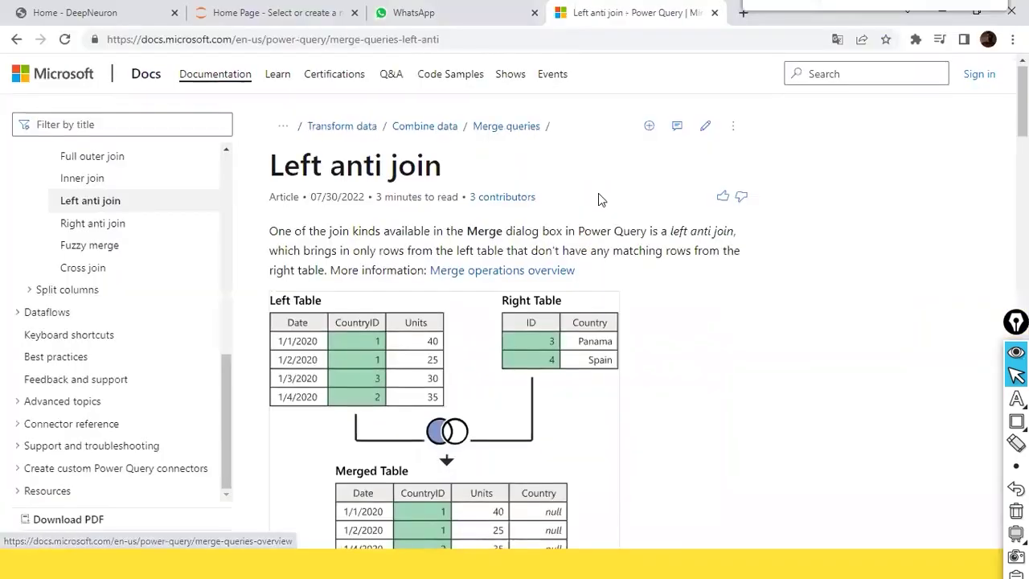
scroll(620, 207, "down", 2)
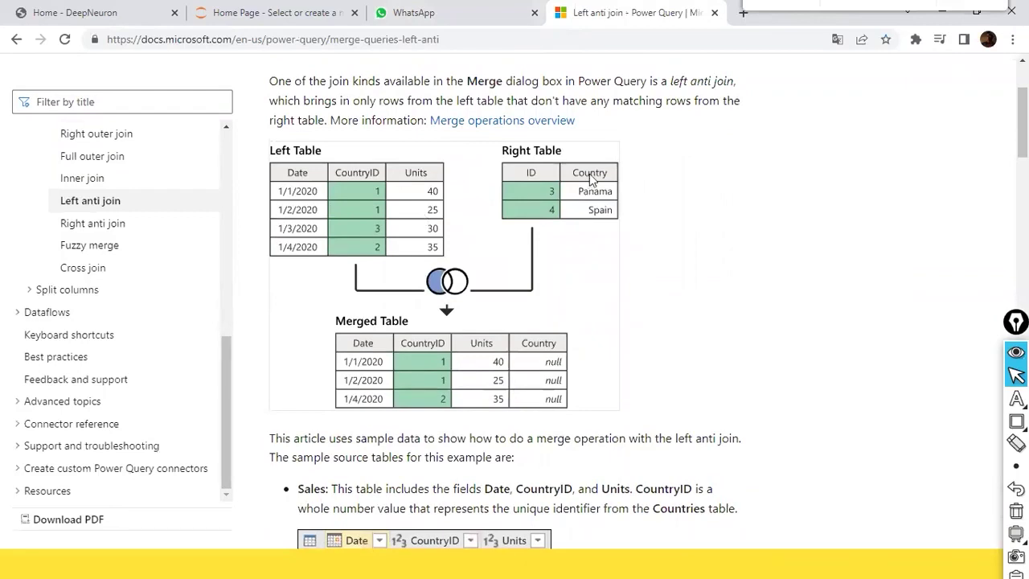
scroll(651, 222, "up", 1)
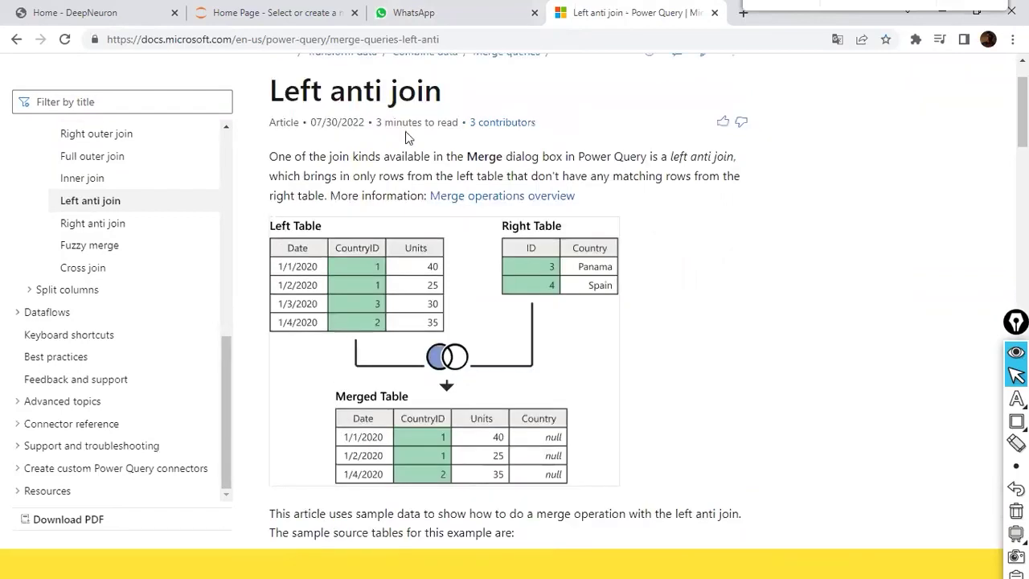
scroll(724, 164, "down", 1)
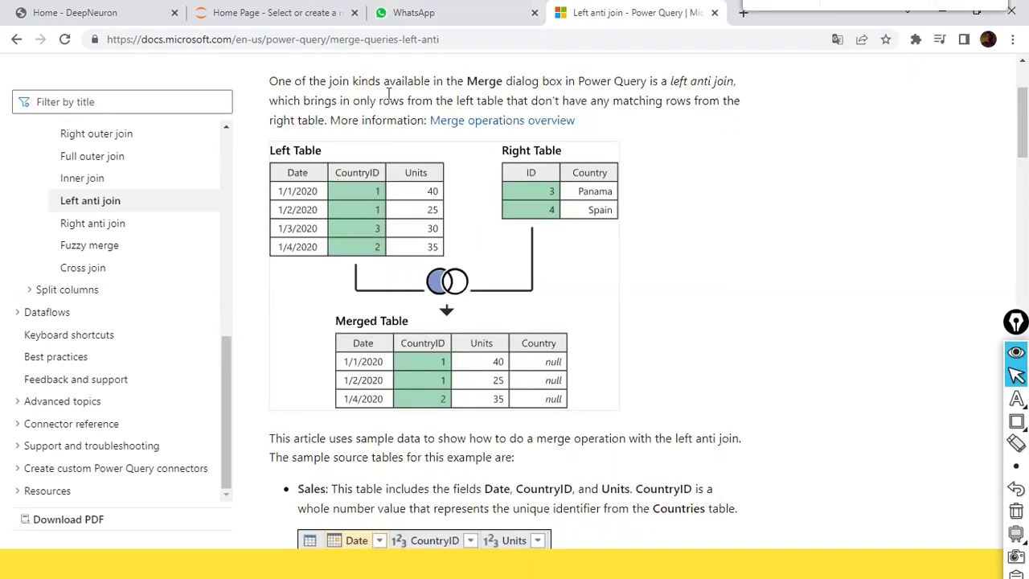
- Mark the CountryID, Country and ID columns in the diagram with red arrows and box the join symbol
key("ctrl+shift+a")
left_click_drag(373, 83, 360, 165)
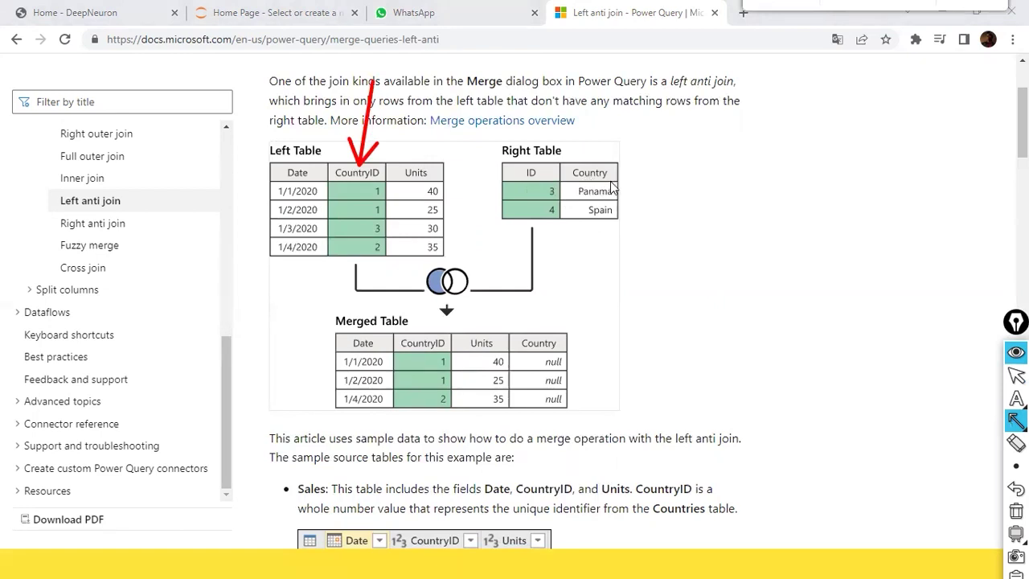
left_click_drag(637, 95, 609, 160)
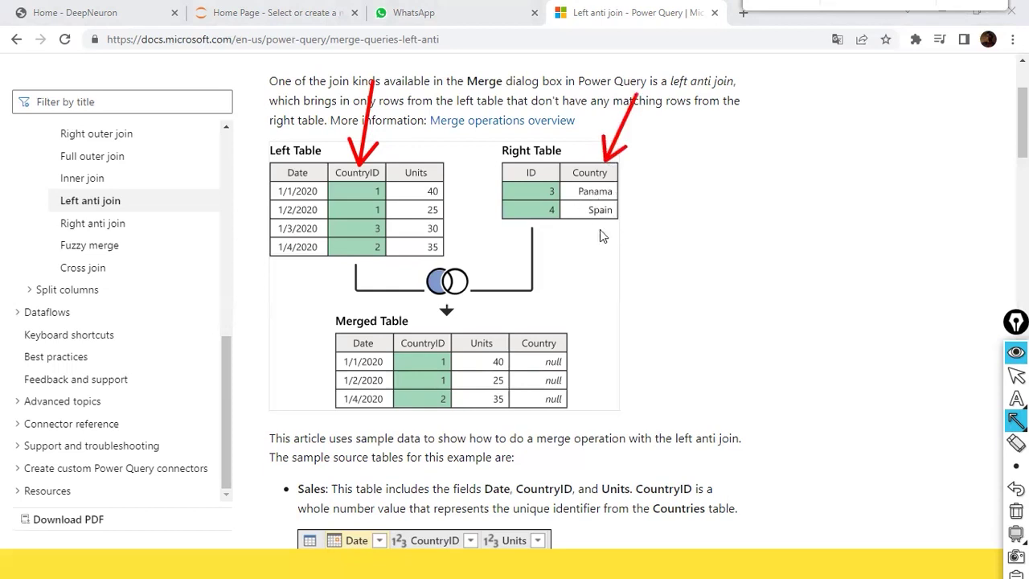
left_click_drag(520, 91, 533, 159)
key("ctrl+shift+r")
mouse_move(415, 276)
left_mouse_down()
mouse_move(401, 274)
mouse_move(508, 312)
left_mouse_up()
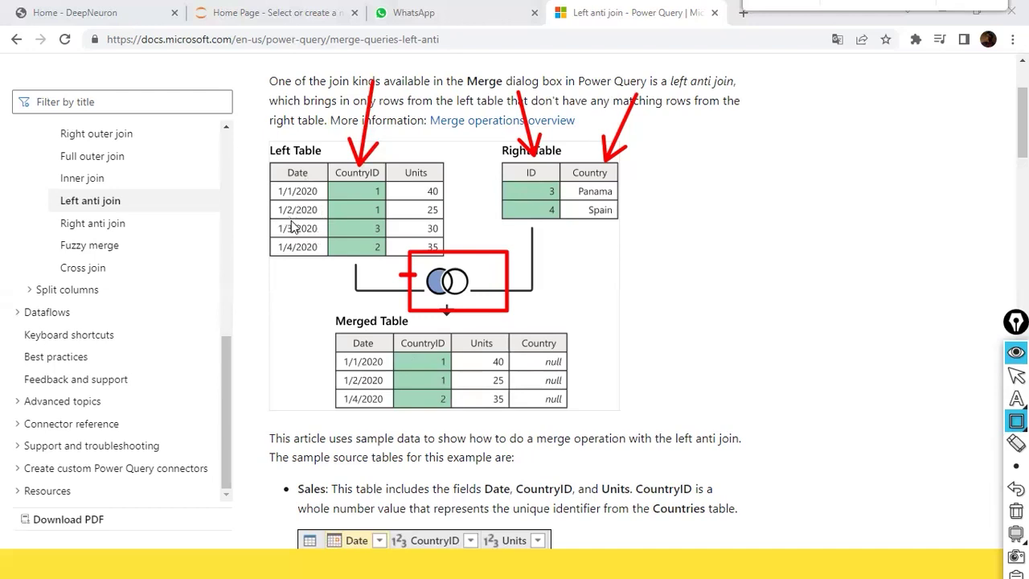
- Draw red arrows from the source tables to the Date, CountryID, Units and Country columns of the merged table, and clear all annotations
key("ctrl+shift")
left_click_drag(293, 220, 355, 325)
left_click_drag(366, 251, 403, 336)
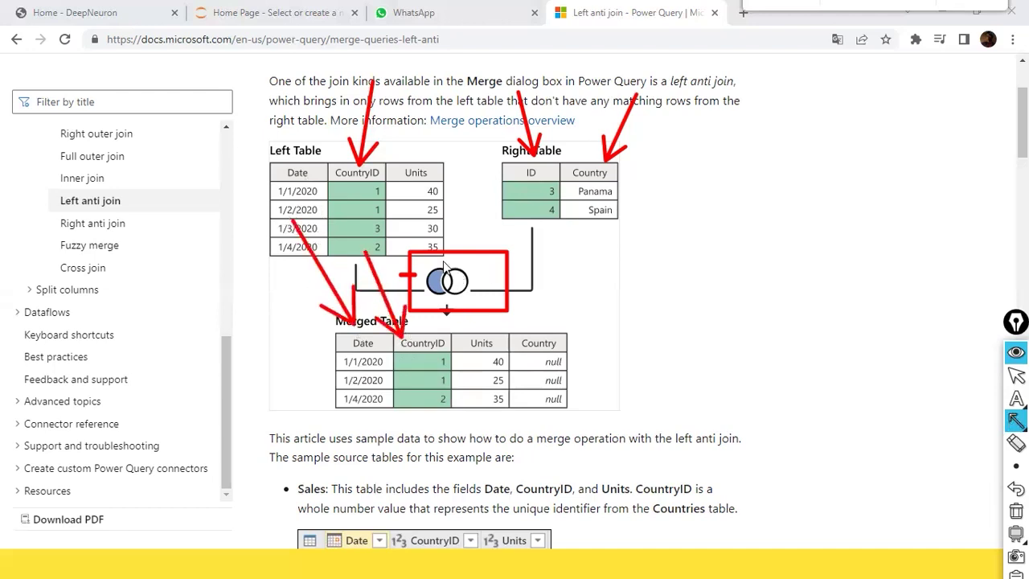
mouse_move(428, 239)
left_mouse_down()
mouse_move(479, 344)
mouse_move(473, 328)
left_mouse_up()
left_click_drag(597, 219, 534, 338)
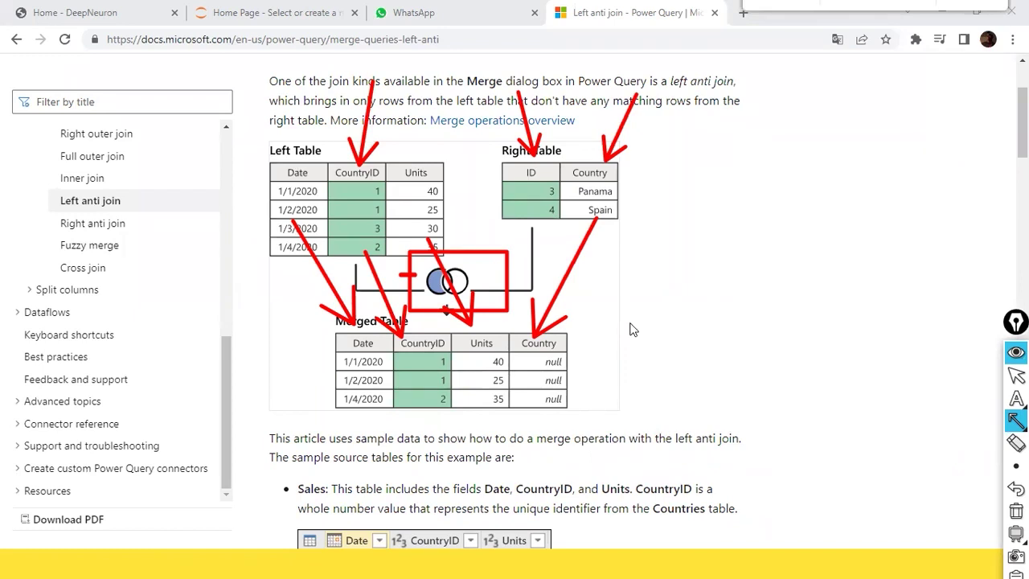
key("ctrl+shift+7")
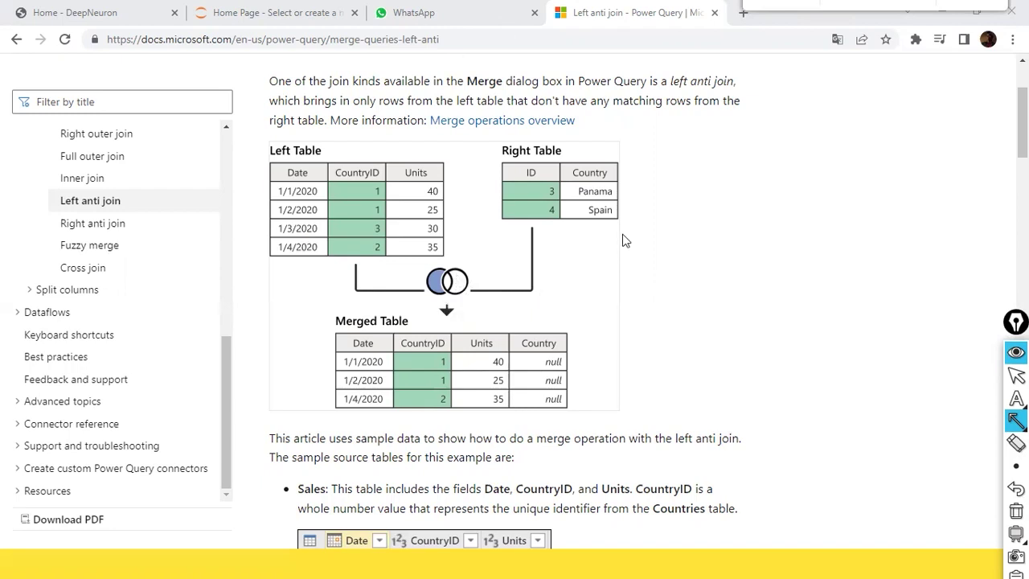
- Box the Right anti join kind in the article's Merge dialog image with a red rectangle
scroll(634, 248, "down", 3)
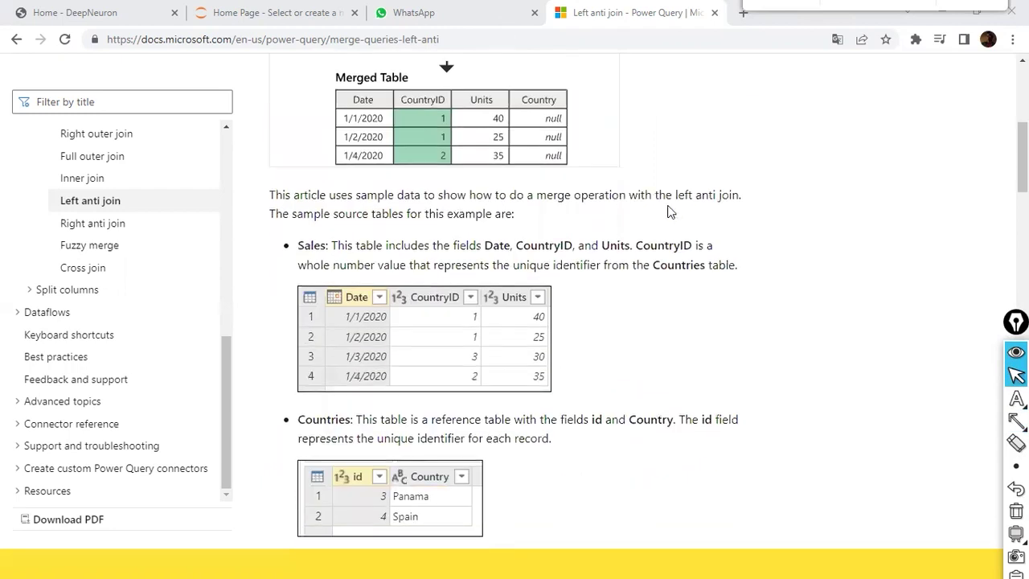
scroll(668, 210, "down", 10)
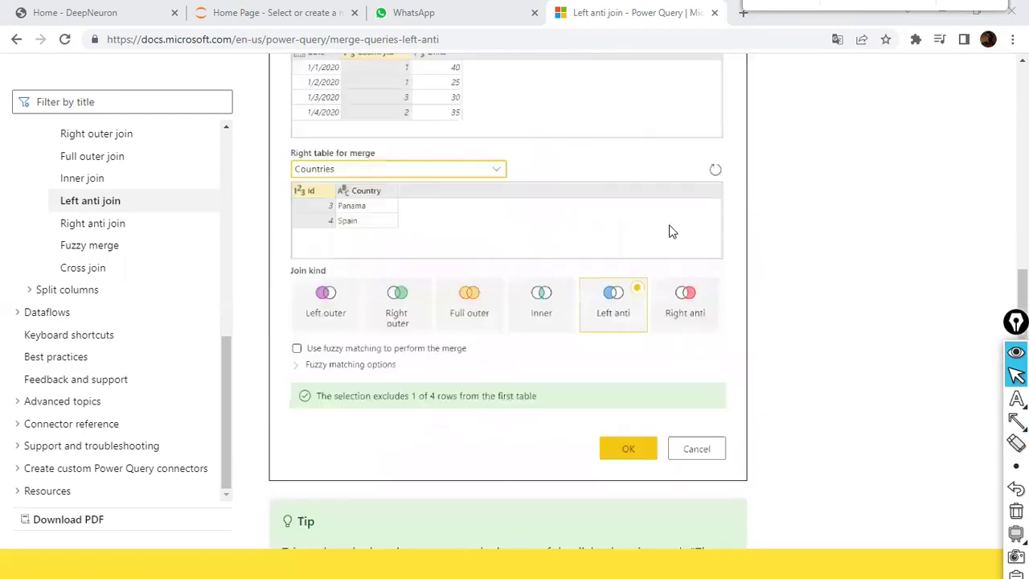
scroll(672, 232, "down", 5)
scroll(673, 232, "up", 4)
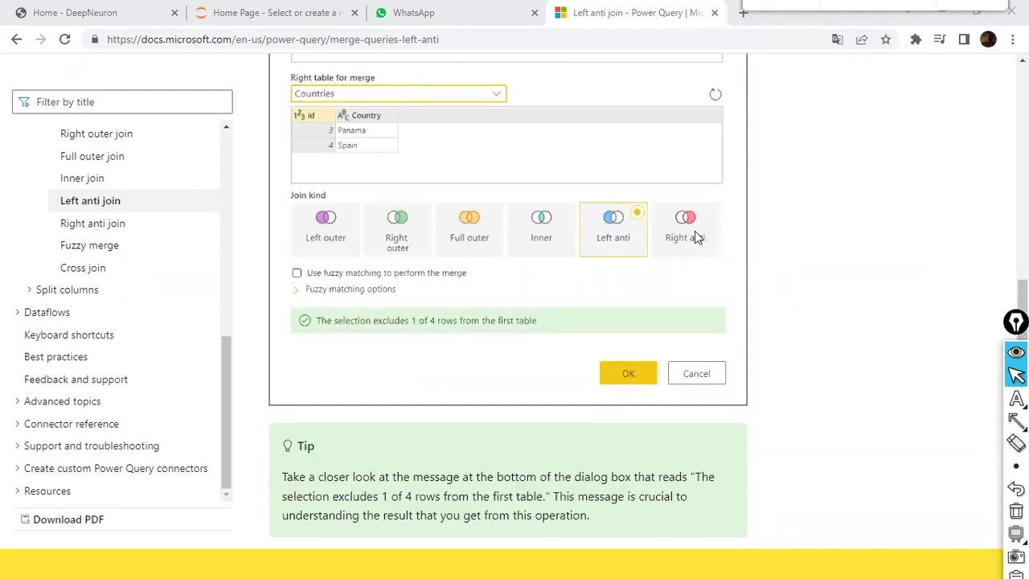
key("r")
mouse_move(728, 193)
left_mouse_down()
mouse_move(726, 241)
mouse_move(661, 271)
left_mouse_up()
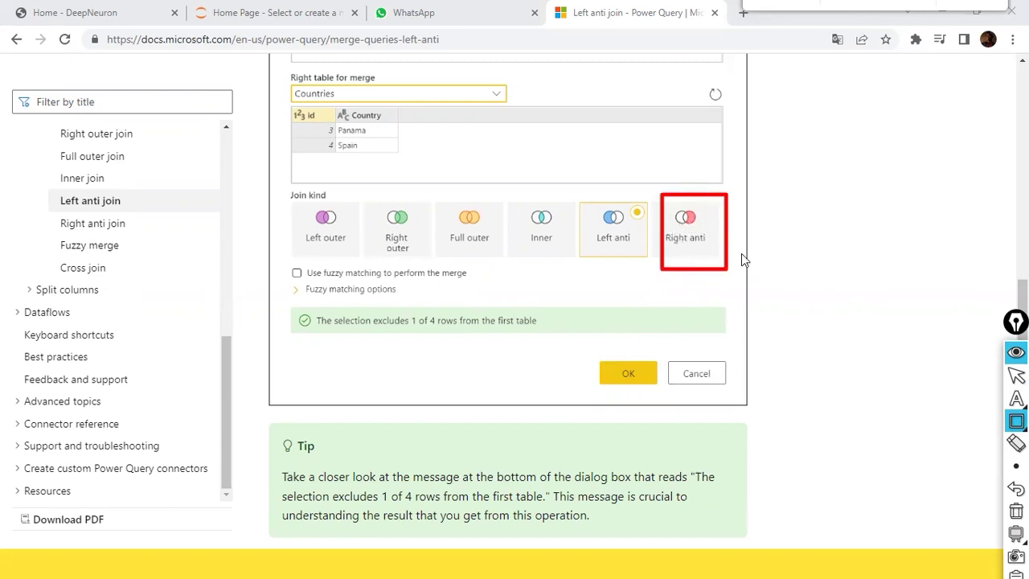
key("ctrl+F1")
- Examine the rest of the left anti join article, including the Countries column expansion, the resulting table and the merge instructions
scroll(707, 220, "down", 8)
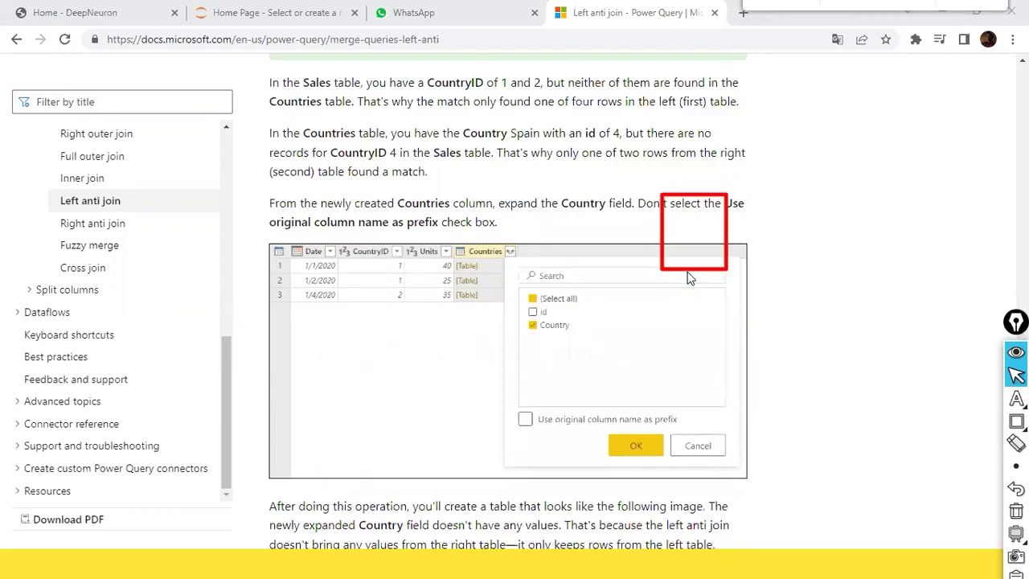
scroll(688, 277, "down", 1)
scroll(529, 296, "down", 3)
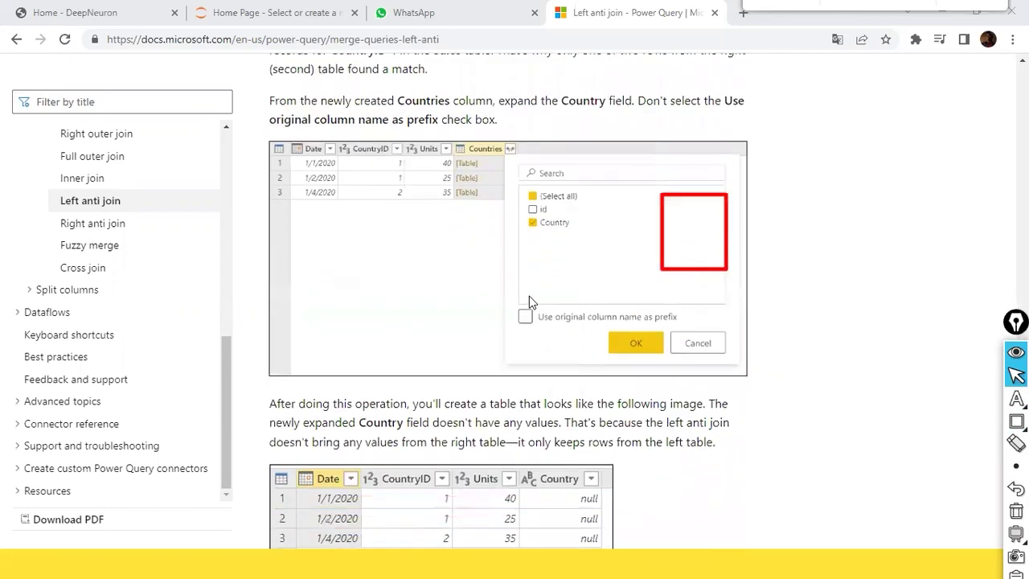
scroll(527, 300, "up", 3)
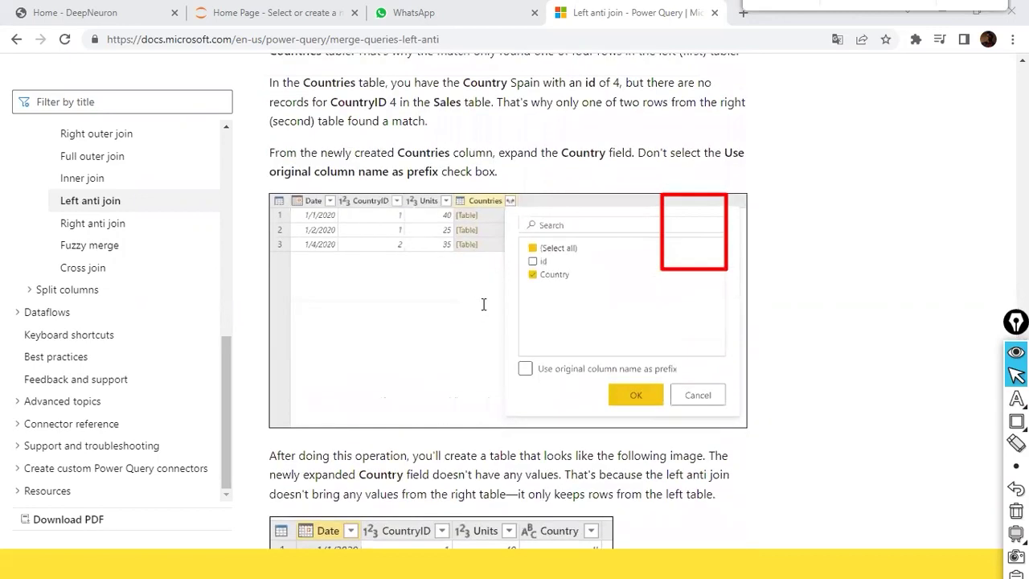
scroll(481, 307, "down", 6)
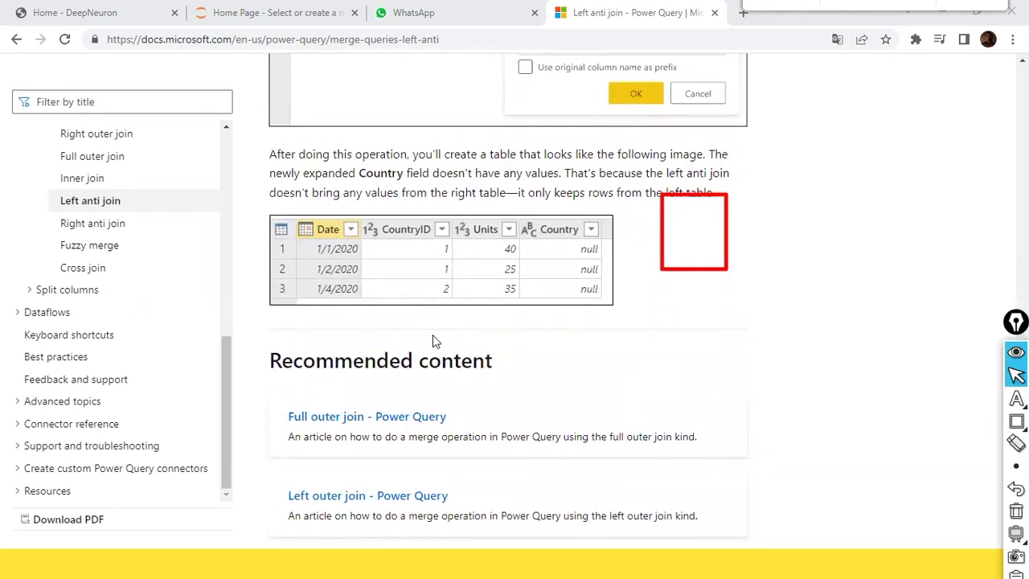
scroll(432, 336, "up", 10)
scroll(423, 318, "up", 15)
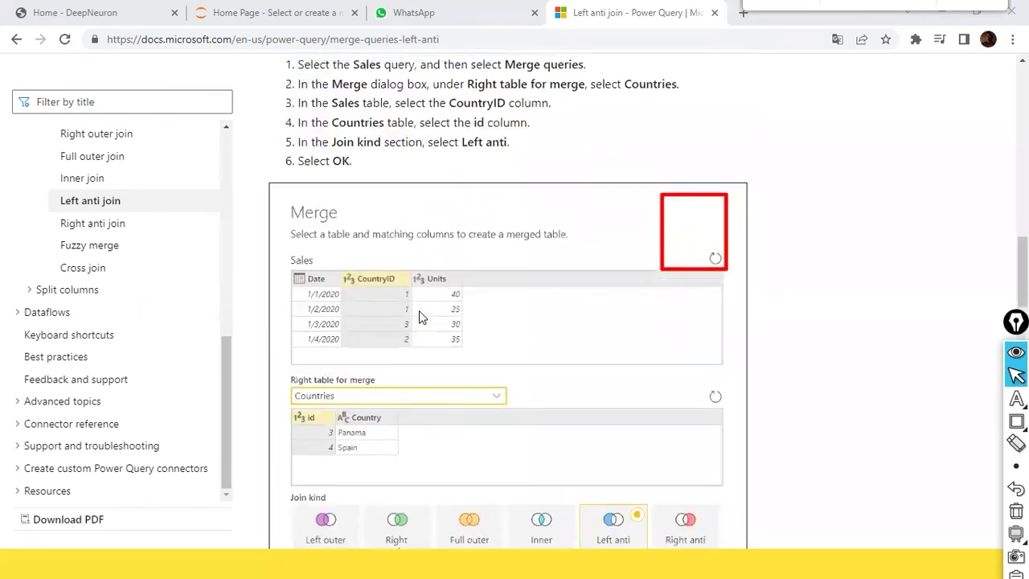
scroll(419, 313, "up", 3)
scroll(421, 326, "down", 8)
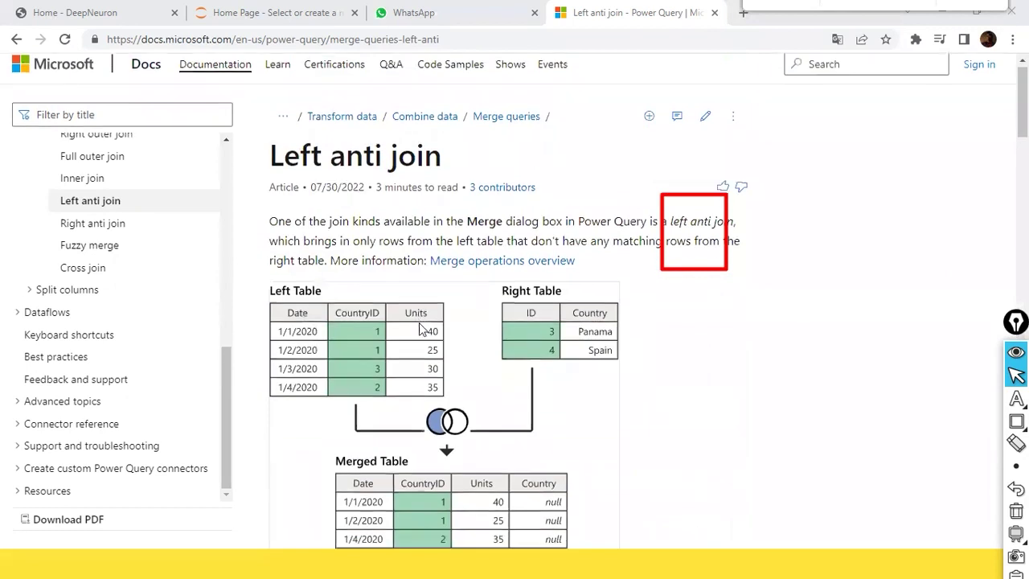
- Open the Right anti join article and draw red arrows from the right table's ID and Country columns towards the merged table
left_click(89, 224)
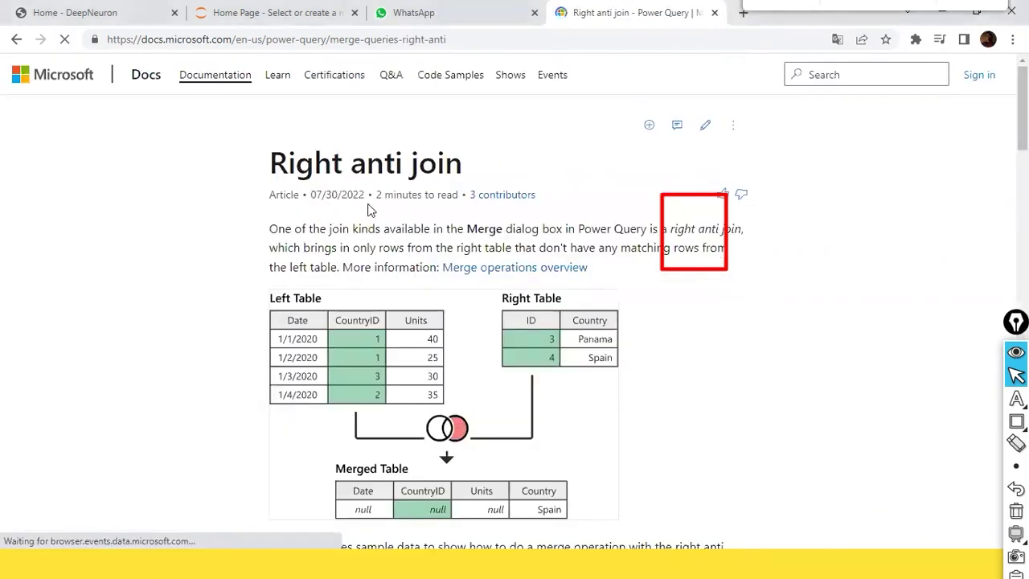
scroll(353, 227, "down", 2)
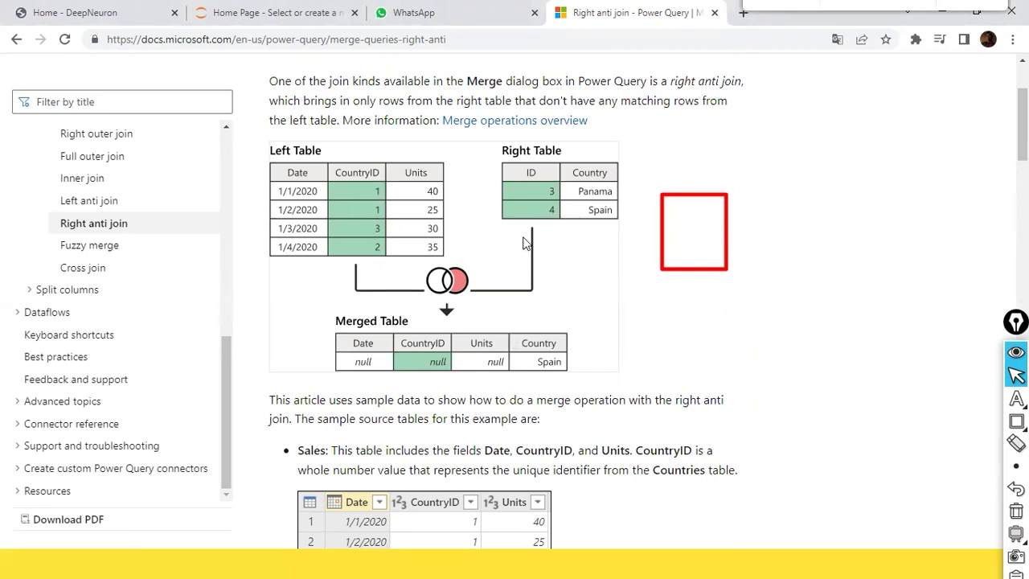
key("ctrl+shift+F9")
left_click_drag(552, 191, 552, 190)
left_click_drag(523, 255, 507, 317)
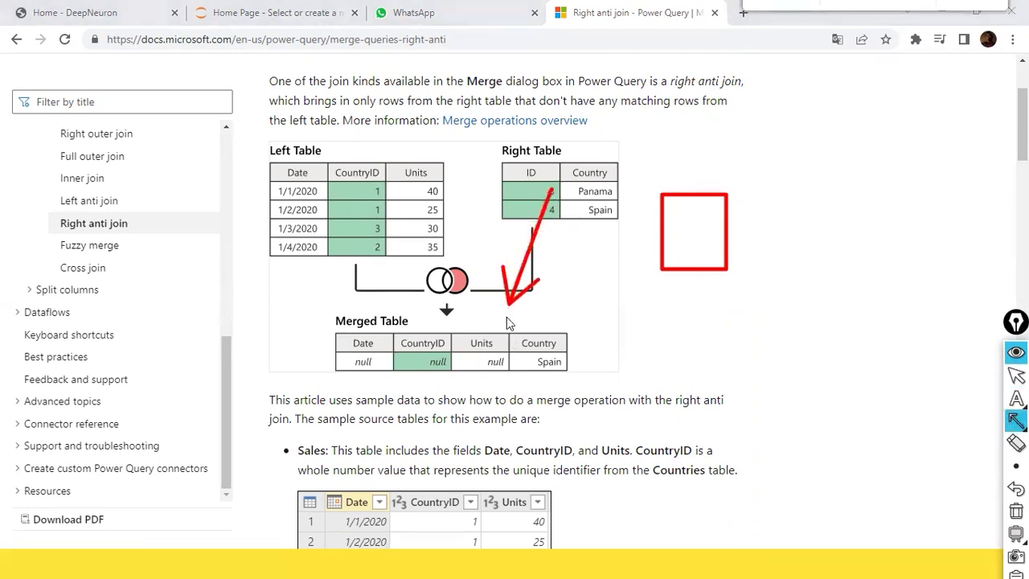
mouse_move(591, 165)
left_mouse_down()
mouse_move(579, 266)
mouse_move(543, 333)
left_mouse_up()
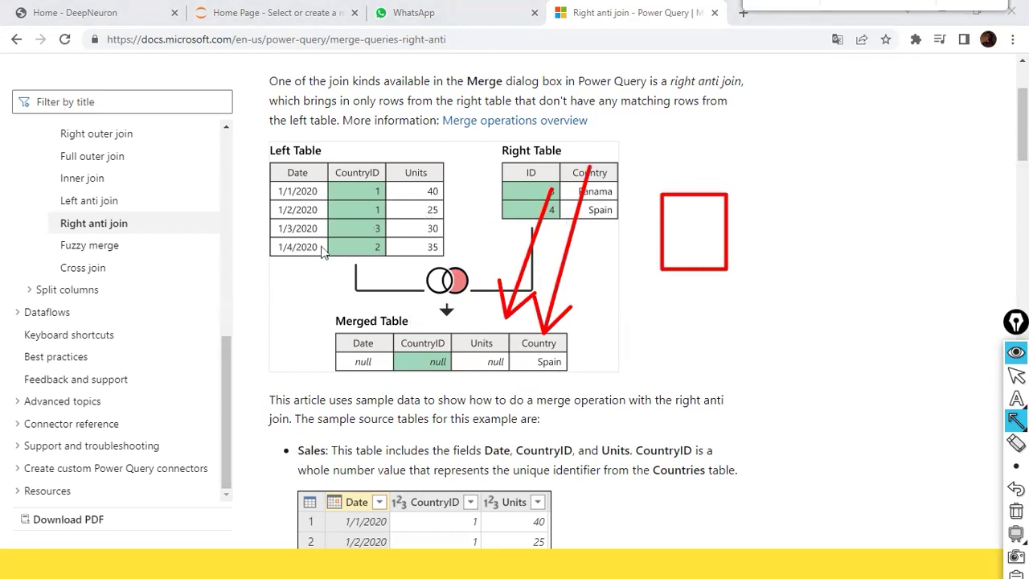
- Draw red arrows from the left table's Date, CountryID and Units columns to the merged table, and clear all annotations
left_click_drag(289, 241, 368, 330)
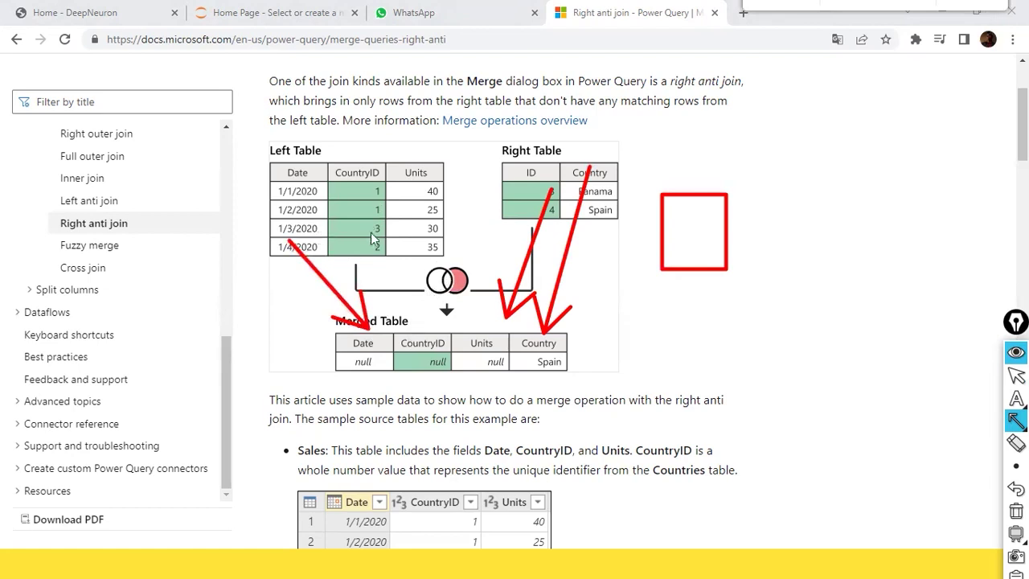
left_click_drag(375, 251, 427, 313)
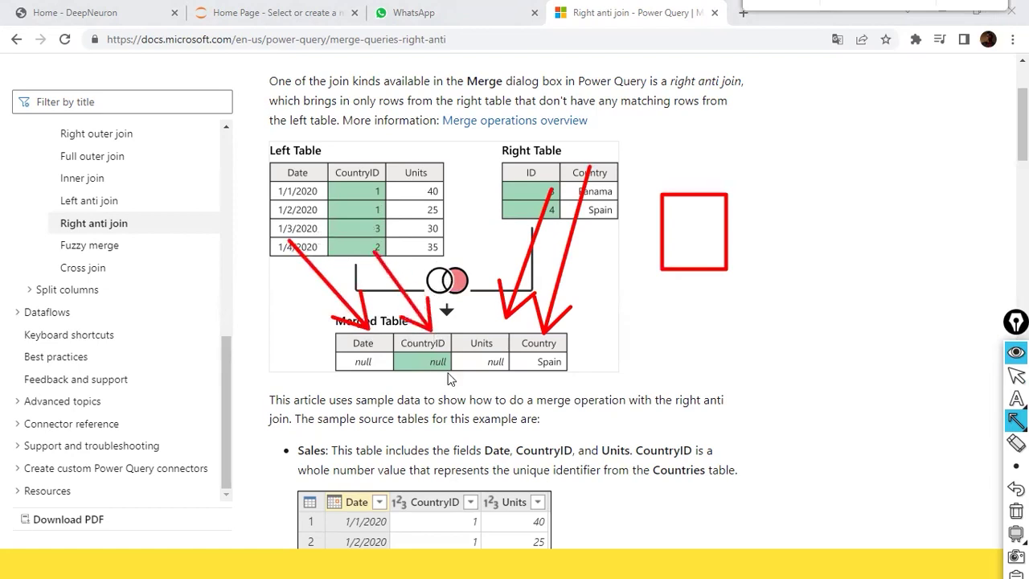
left_click_drag(424, 247, 480, 345)
key("ctrl+shift+7")
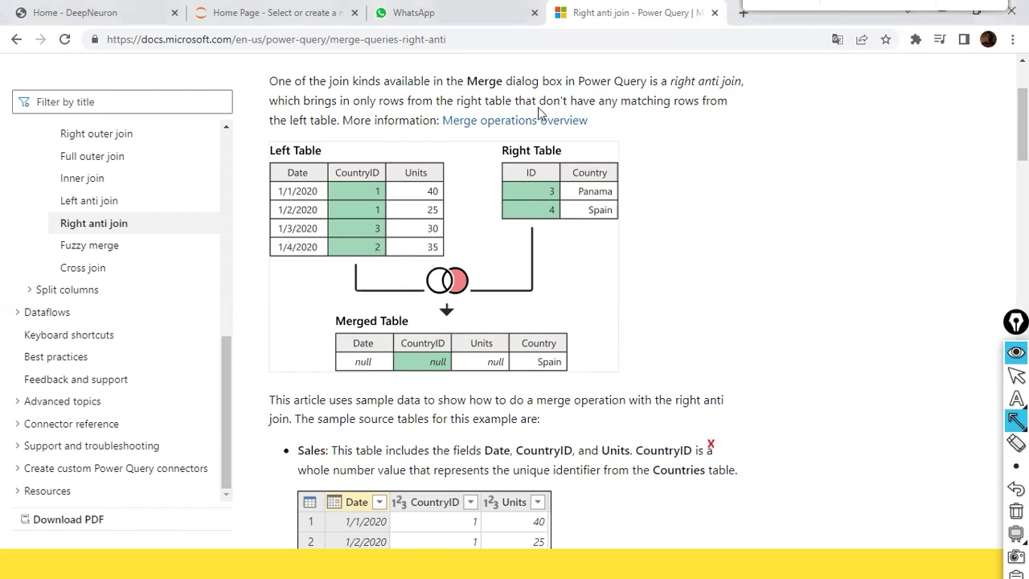
- Switch to the Power Query Editor showing the Merge2 query
key("alt+Tab")
key("Tab")
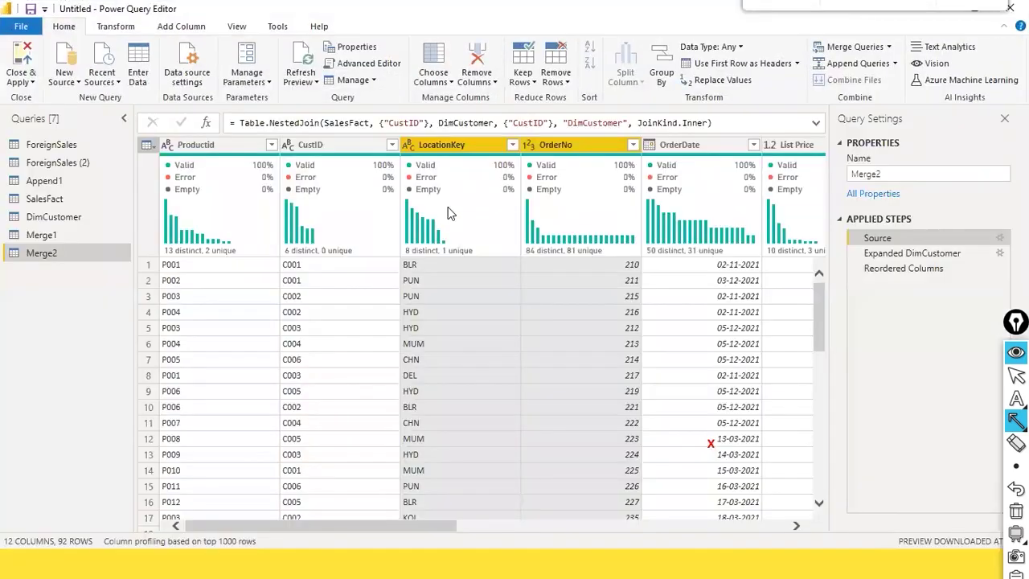
key("alt+Tab")
key("Escape")
key("alt+Tab")
key("alt+Tab")
key("alt+Tab")
key("alt+Tab")
key("alt+Tab")
key("alt+Tab")
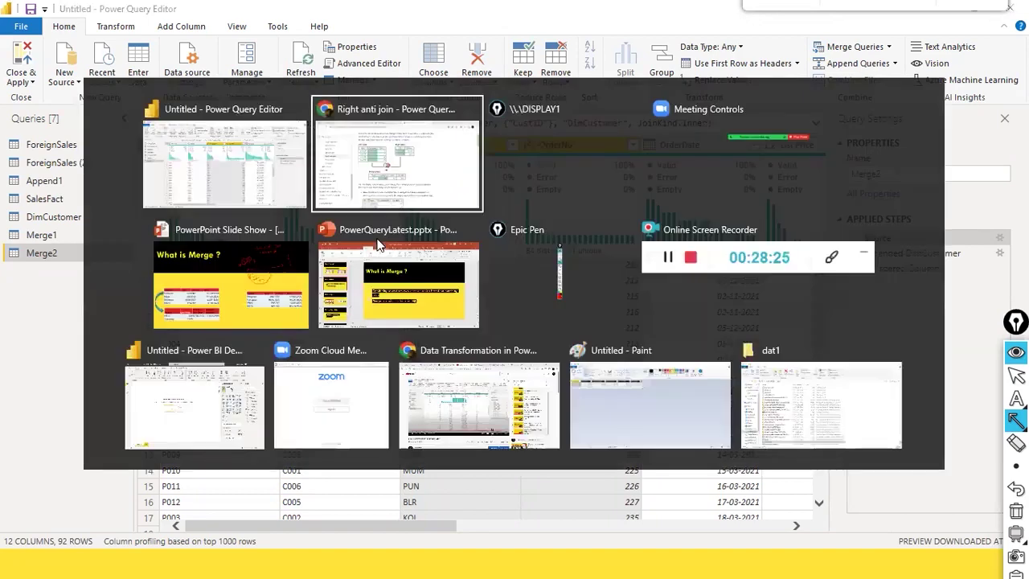
key("Escape")
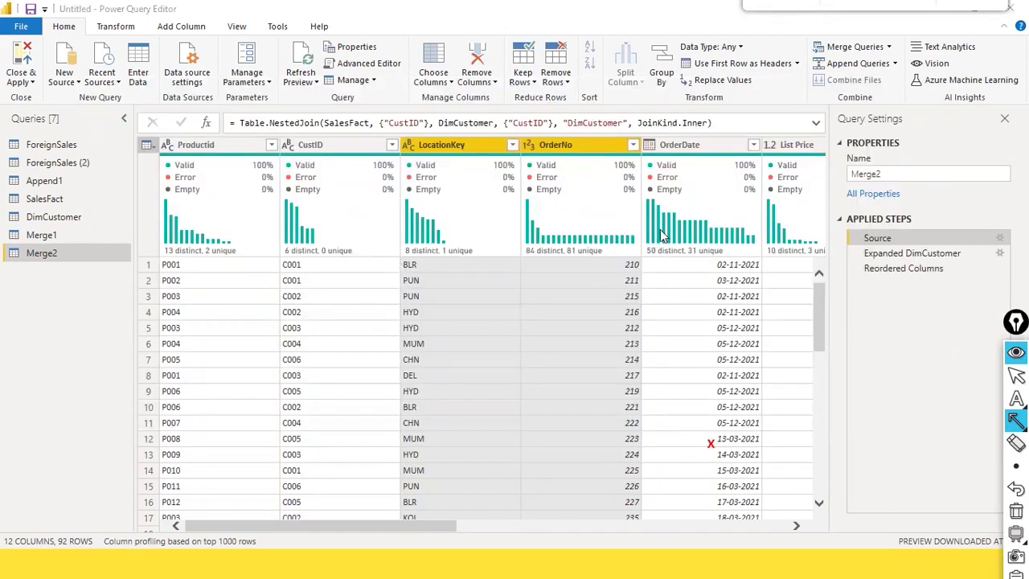
- Switch to the "What is Merge ?" slide show to view its handwritten join sketches
key("alt+Tab")
key("alt+Tab")
key("alt+Tab")
key("alt+Tab")
key("alt+Tab")
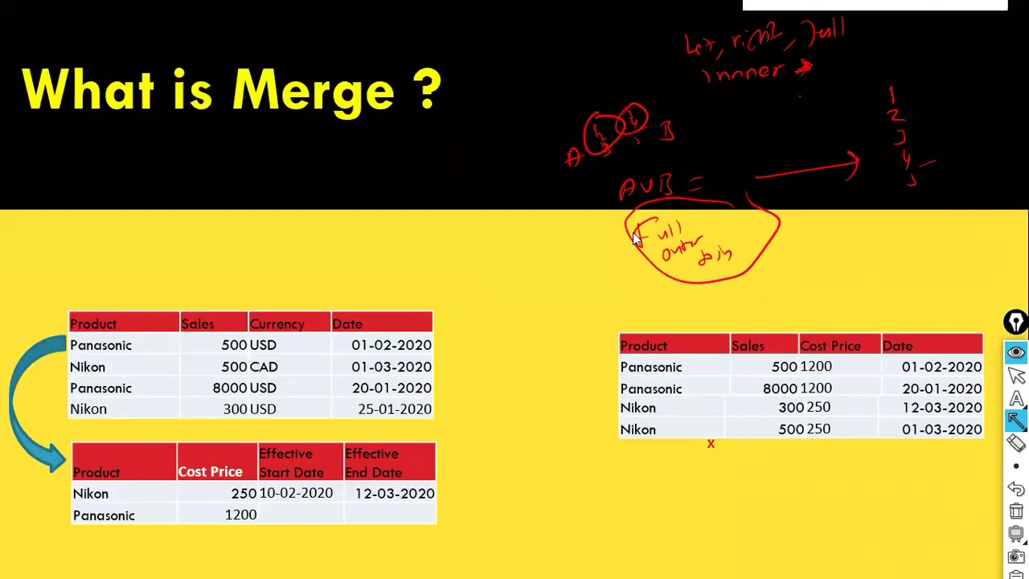
- Return to the Power Query Editor, open the merge settings of Merge2's Source step and view the available join kinds
key("alt+Tab")
key("alt+Tab")
key("alt+Tab")
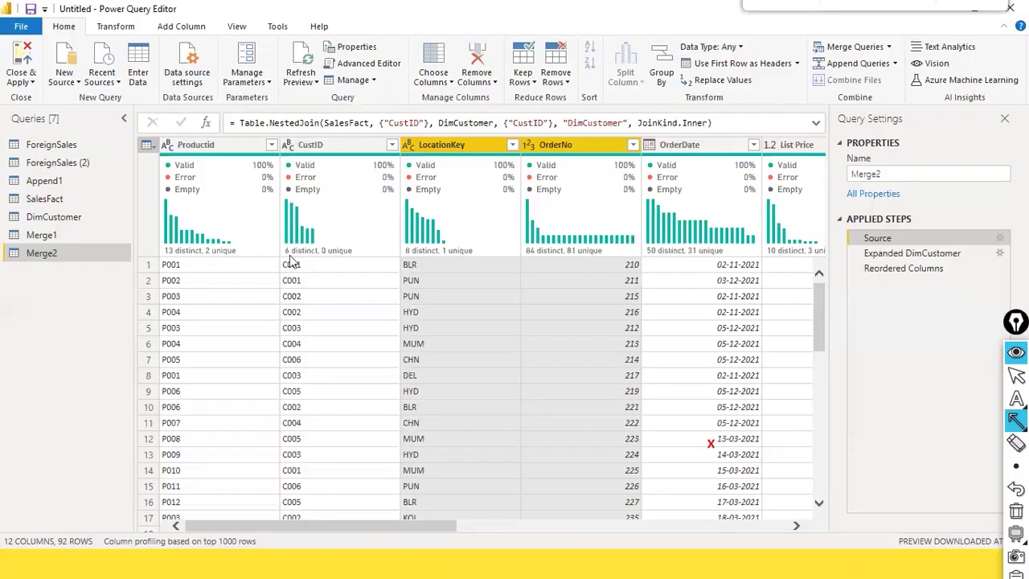
left_click(1002, 236)
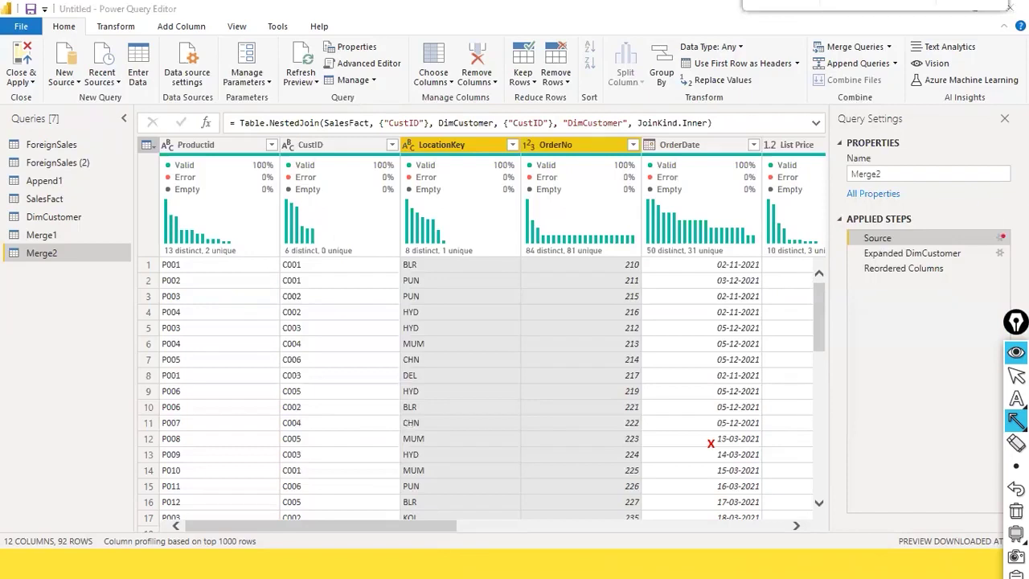
left_click(1016, 376)
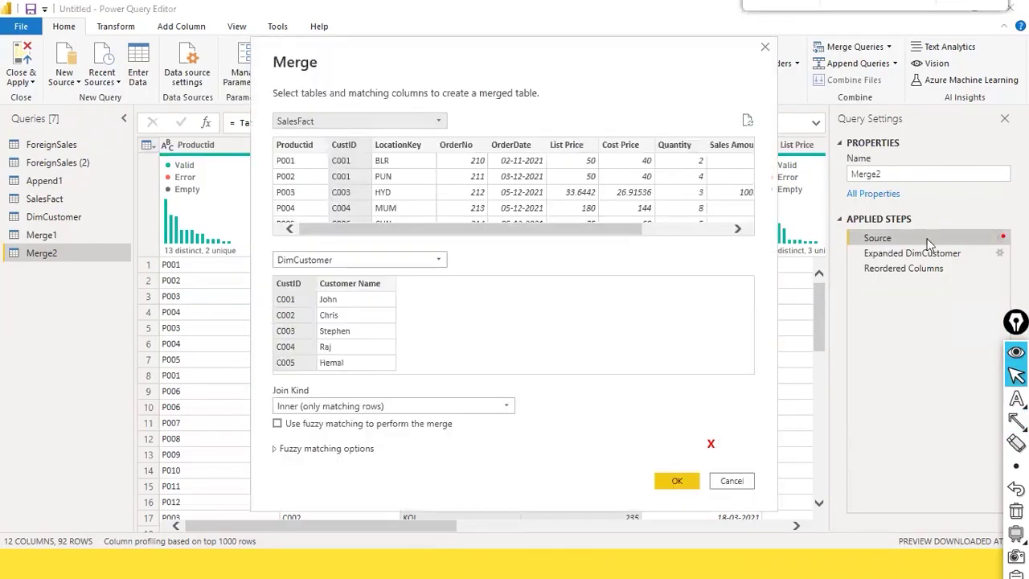
left_click(509, 407)
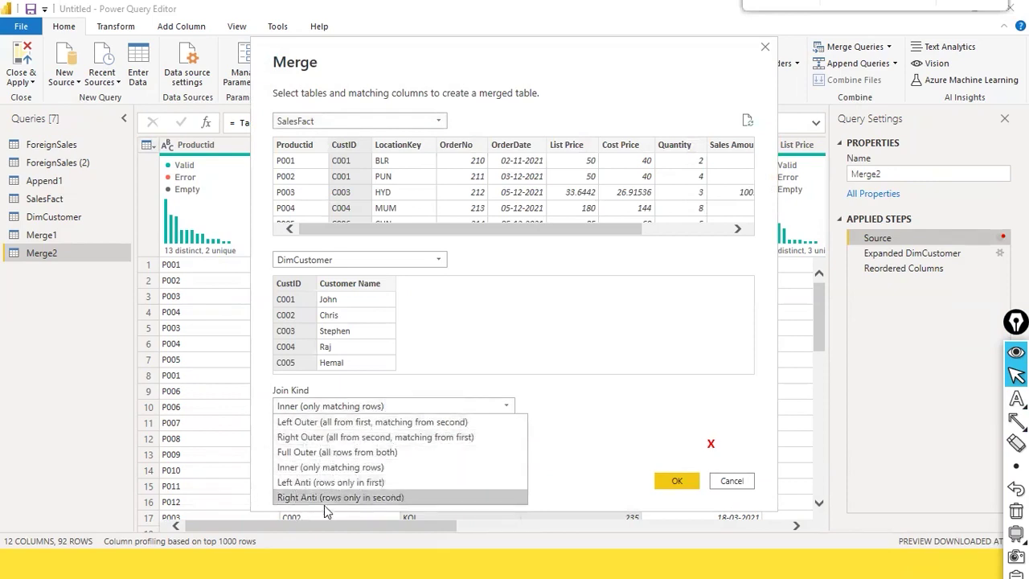
left_click(539, 388)
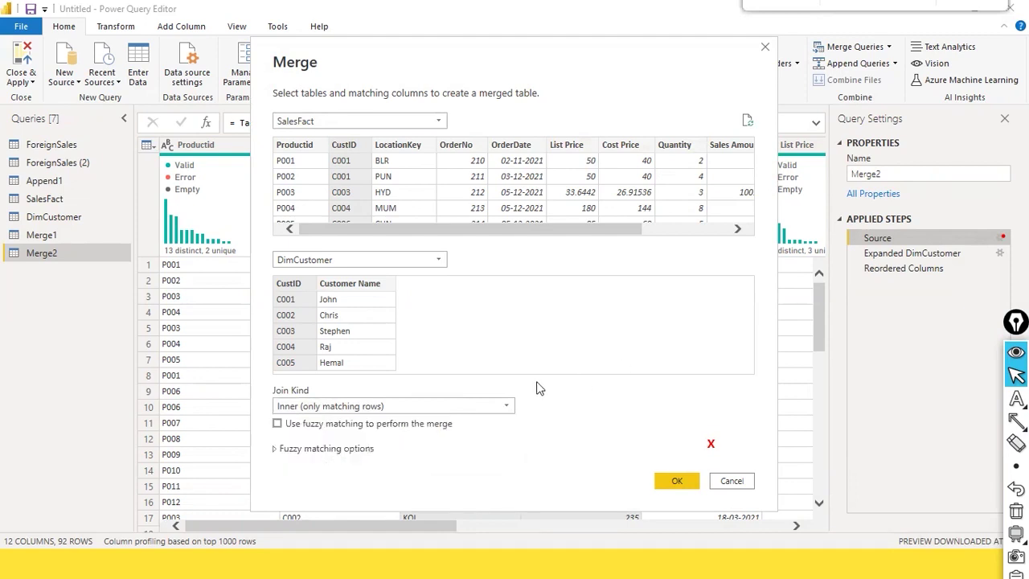
- Move the Merge dialog aside, review the join kinds with Inner (only matching rows) chosen, and cancel the dialog
left_click_drag(555, 61, 769, 51)
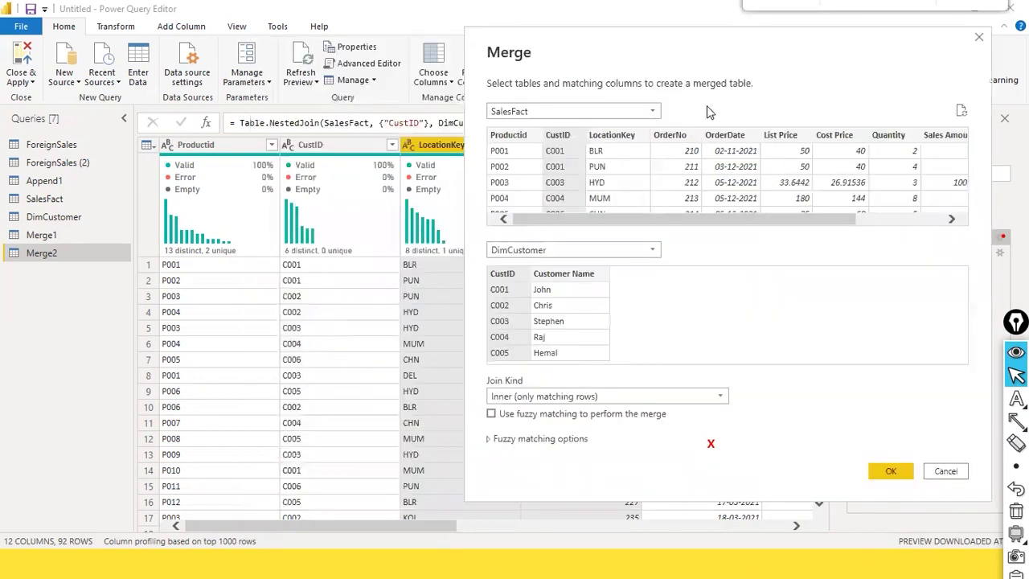
left_click(720, 398)
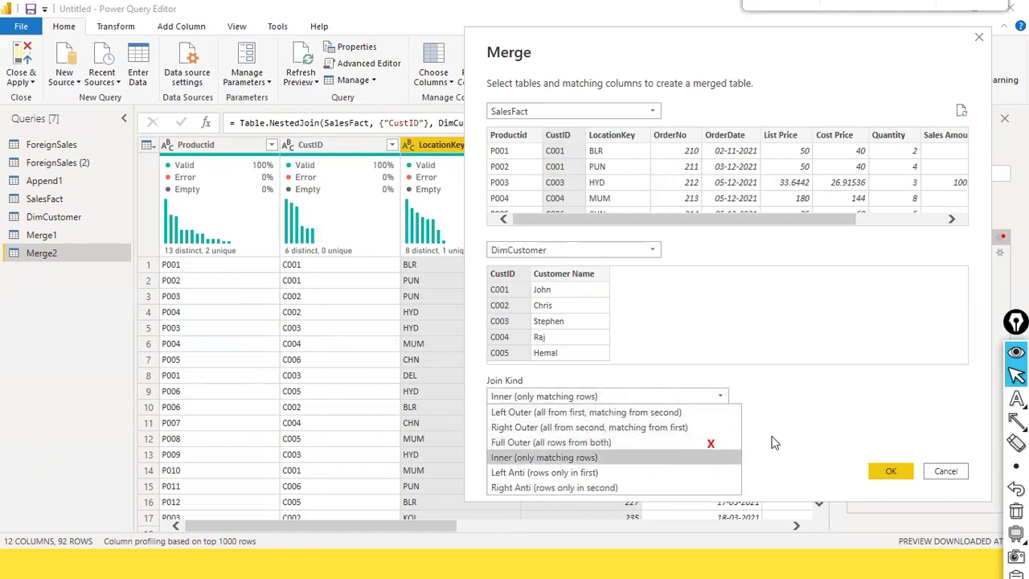
left_click(563, 458)
left_click(944, 473)
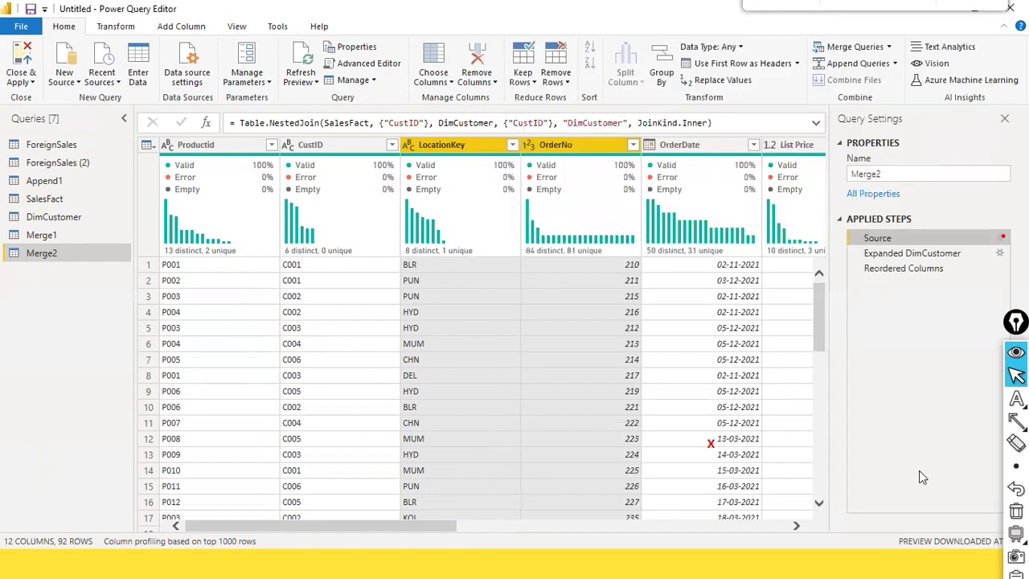
- Restore the maximized Power Query Editor window to a smaller size over the slide show
key("alt+Tab")
key("alt+Tab")
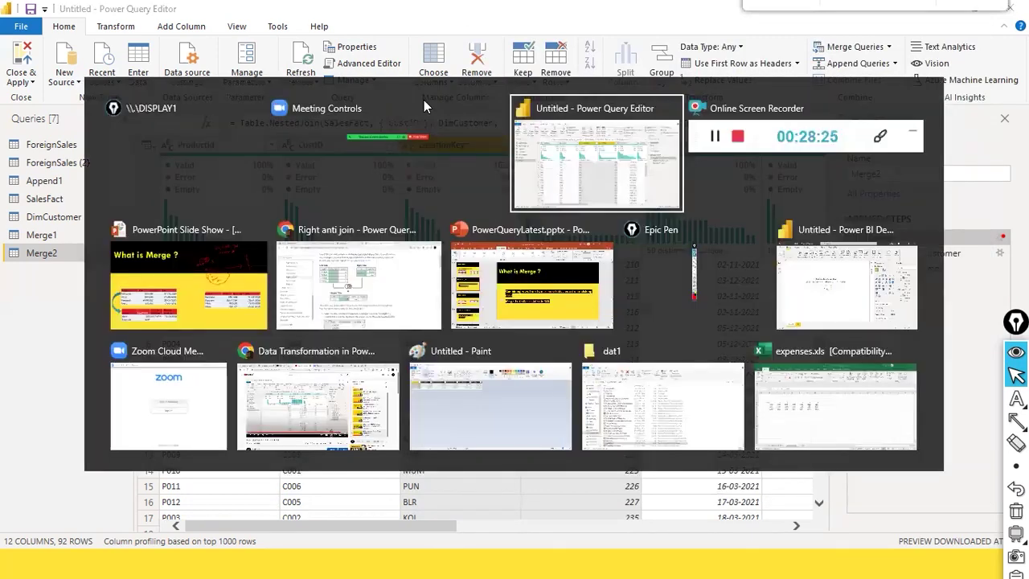
double_click(430, 13)
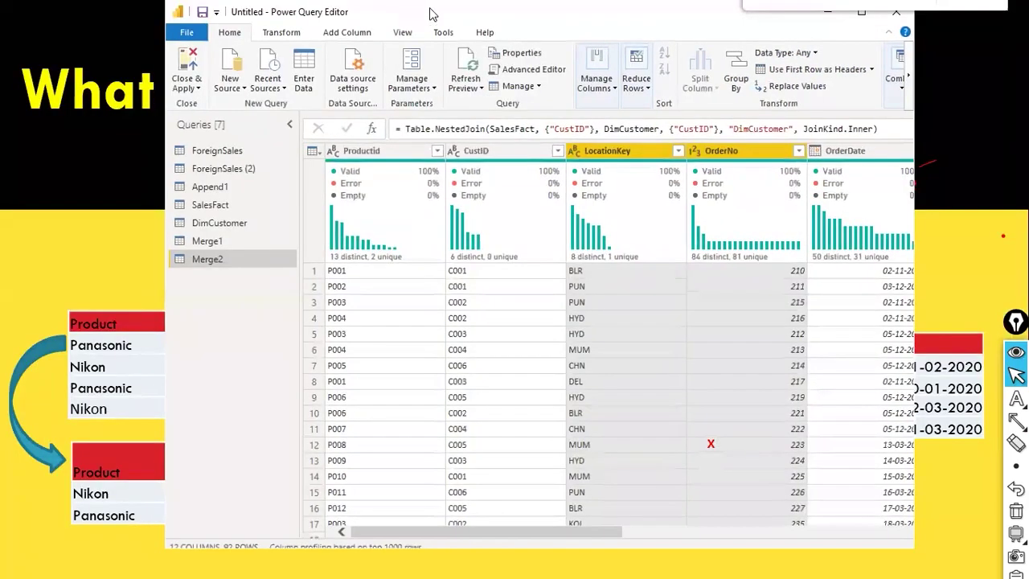